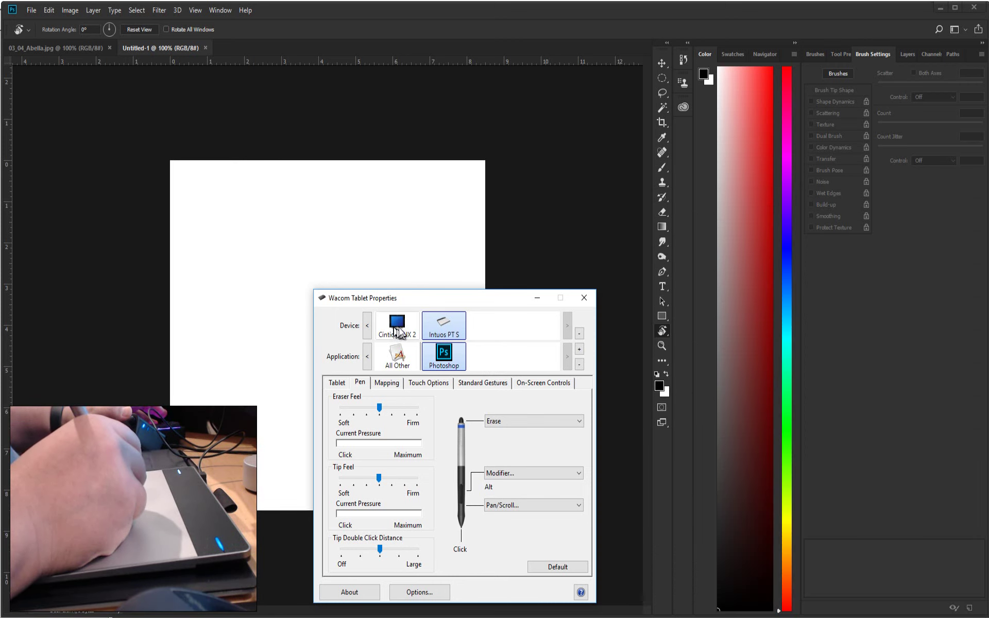
Compare the Cintiq 21UX 2 settings with the Intuos PT S pen settings for all other applications and for Photoshop
{"action": "left_click", "coordinate": [400, 326]}
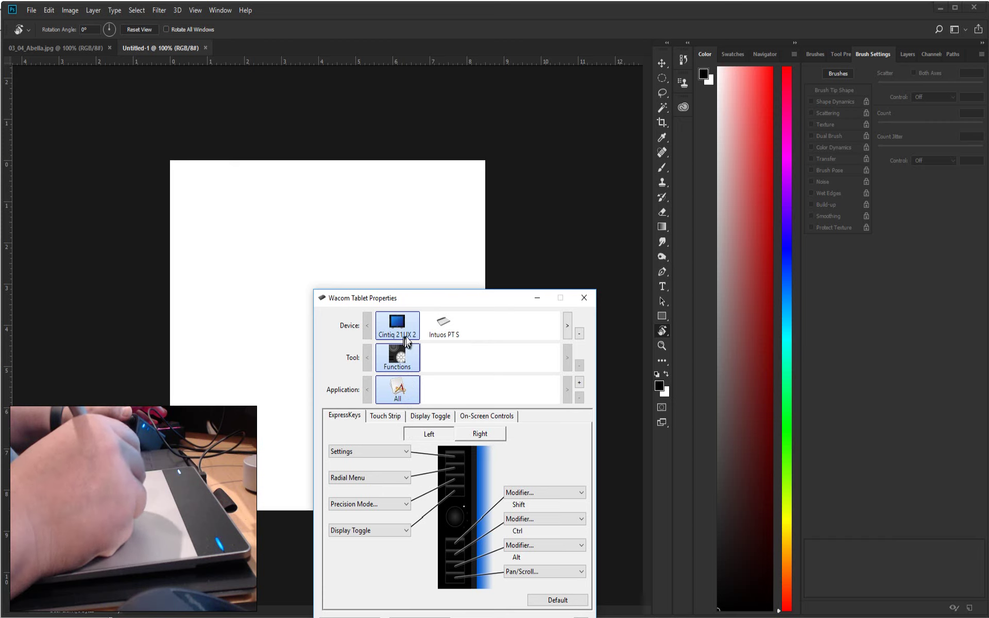
{"action": "left_click", "coordinate": [447, 329]}
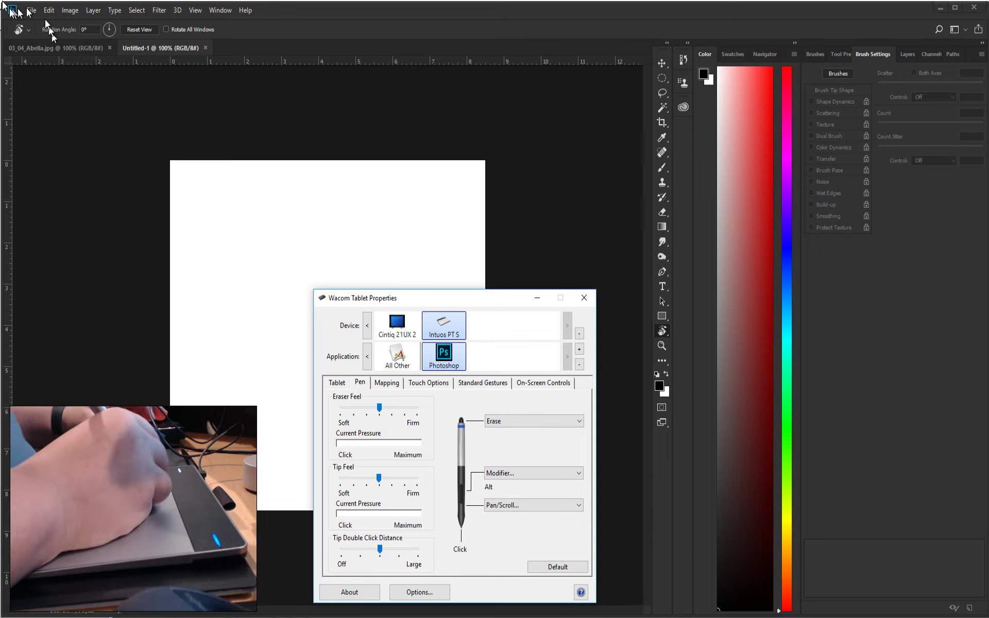
{"action": "left_click", "coordinate": [397, 358]}
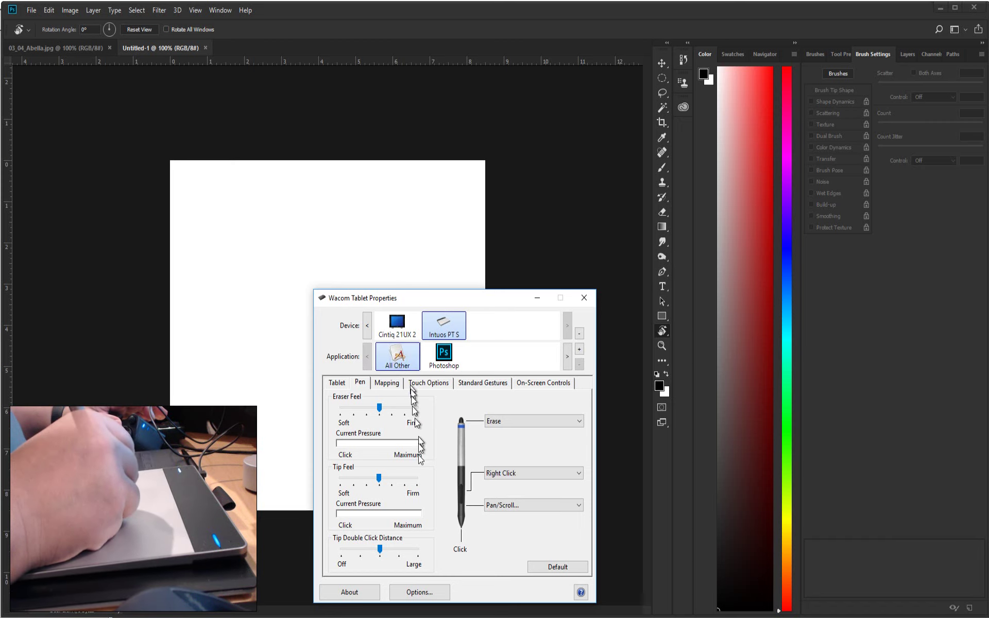
{"action": "left_click", "coordinate": [445, 360]}
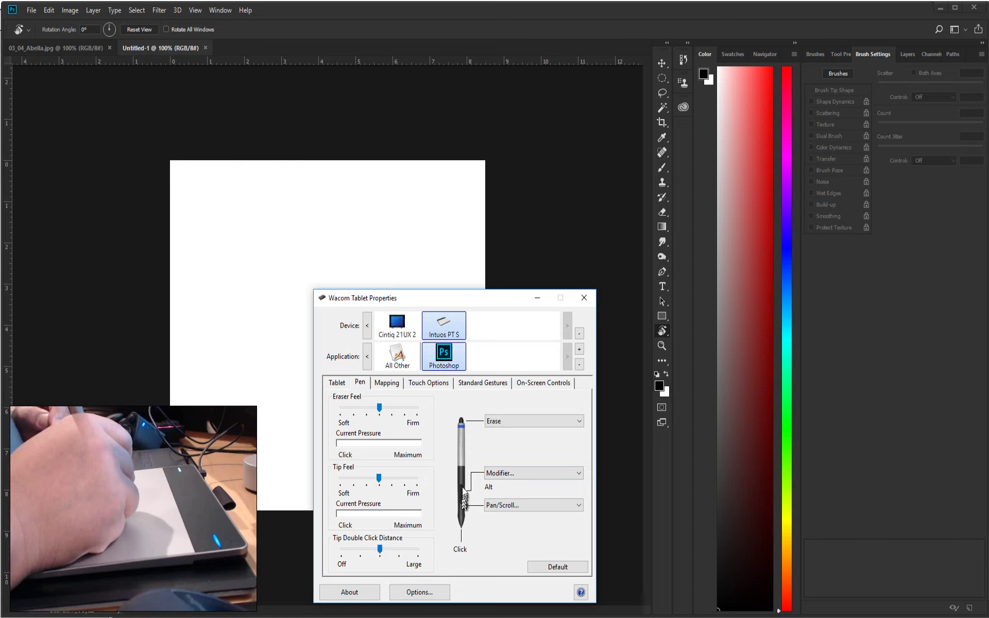
Set the pen's upper side switch to the Alt modifier for Photoshop and minimize the tablet properties
{"action": "left_click", "coordinate": [503, 474]}
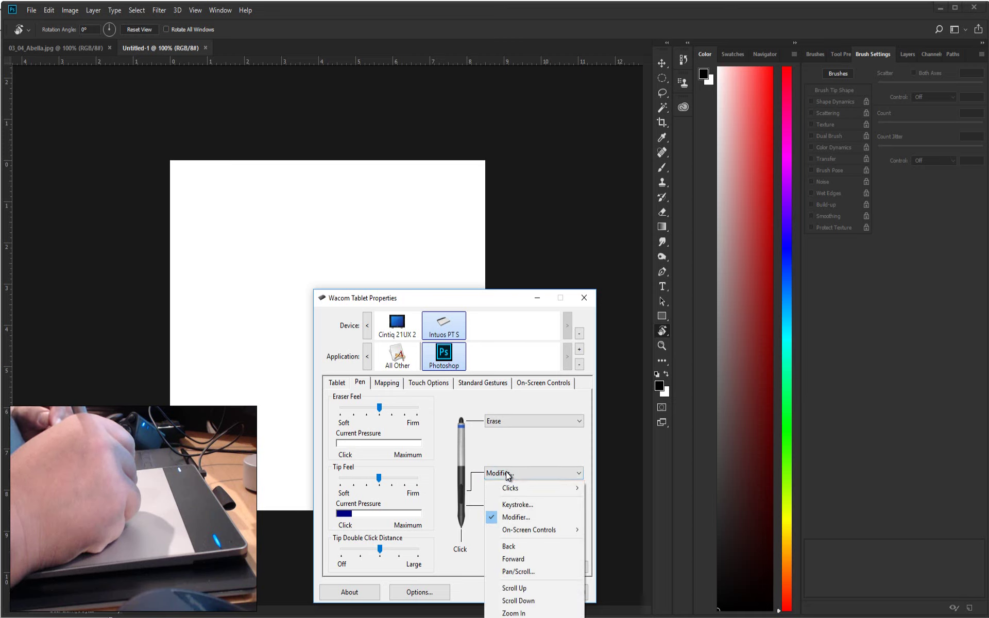
{"action": "mouse_move", "coordinate": [507, 487]}
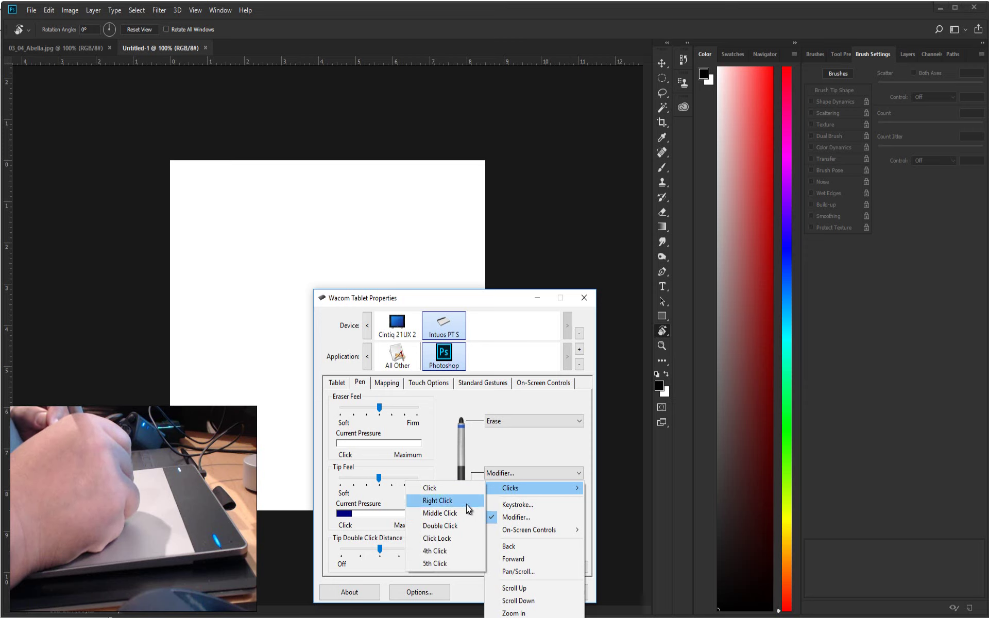
{"action": "left_click", "coordinate": [517, 518]}
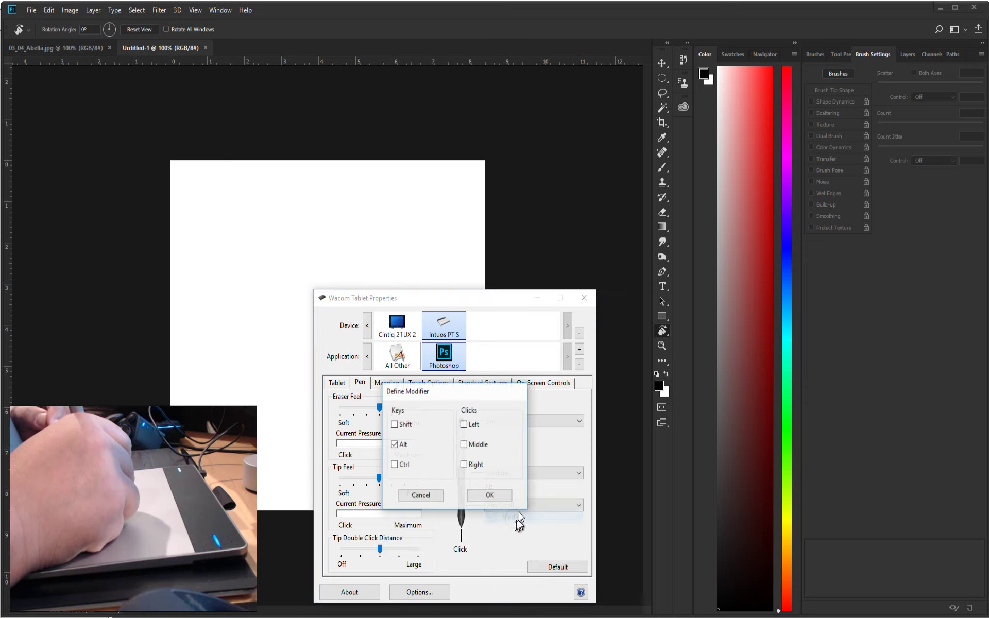
{"action": "left_click", "coordinate": [490, 495]}
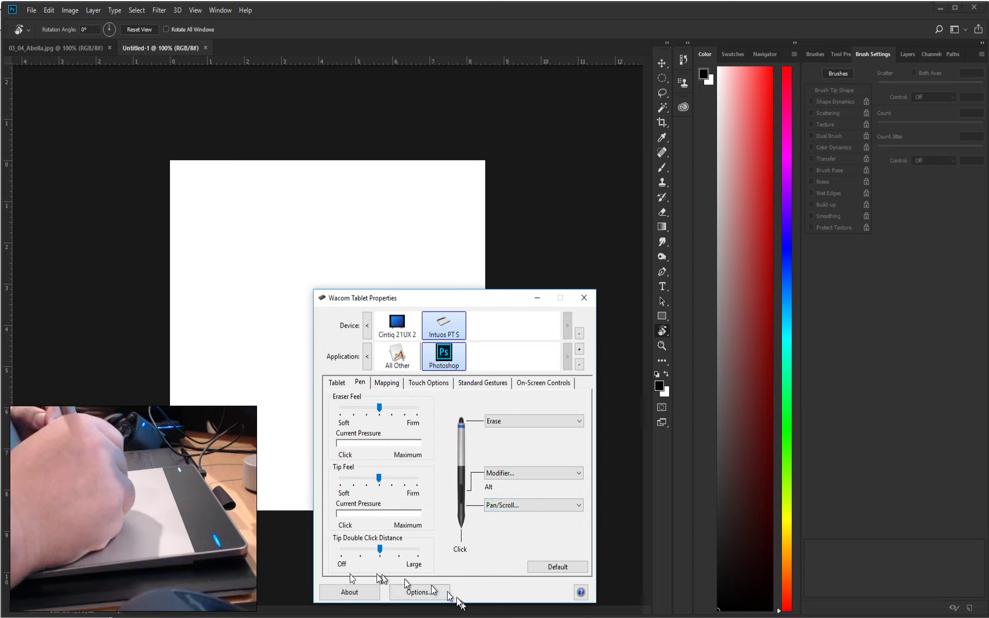
{"action": "left_click", "coordinate": [536, 298]}
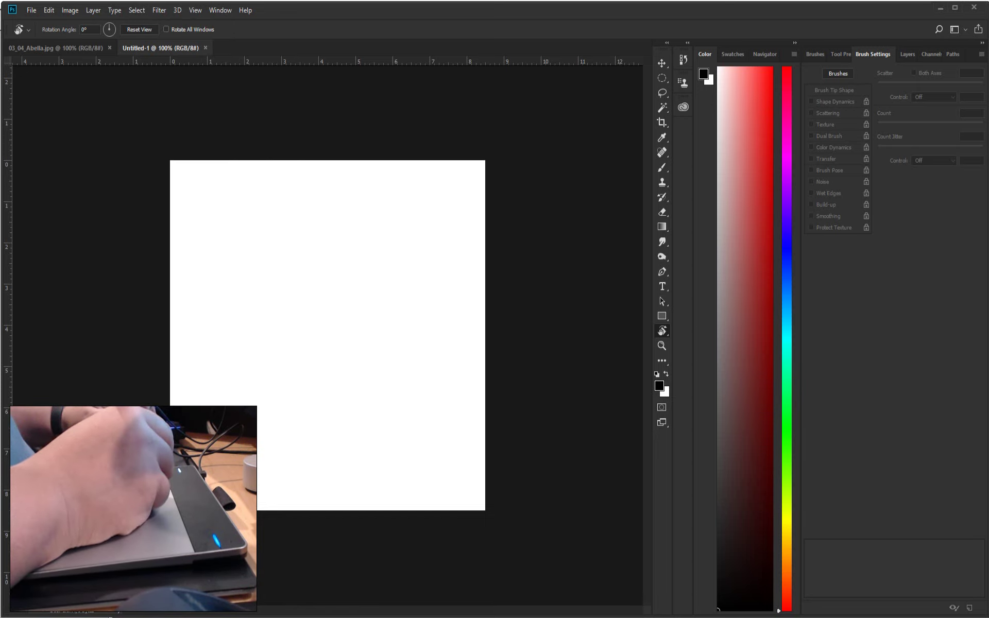
Try the 3D workspace, followed by the Essentials (Default) workspace
{"action": "left_click", "coordinate": [221, 10]}
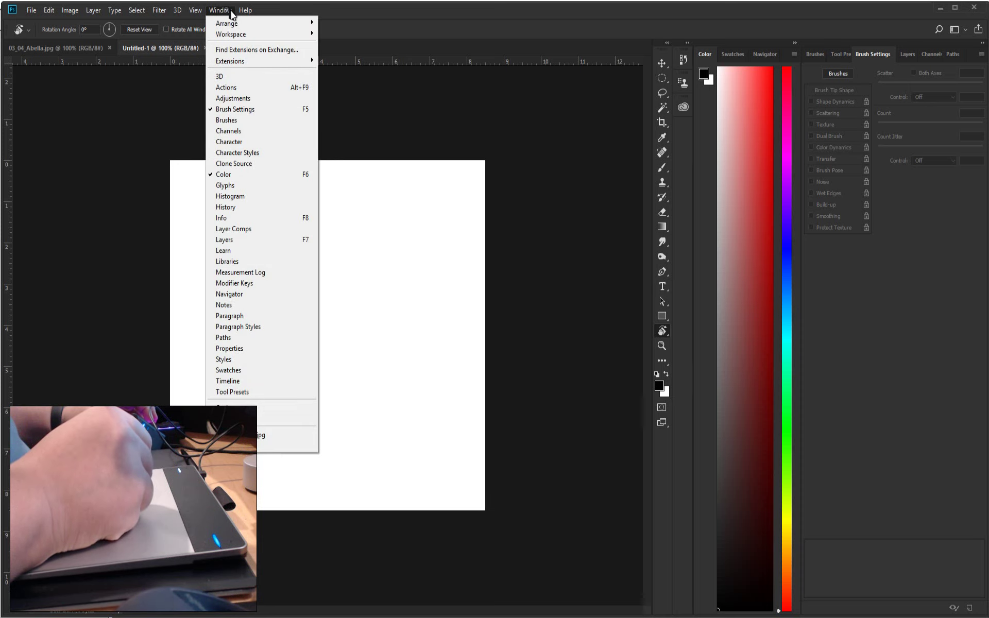
{"action": "mouse_move", "coordinate": [231, 34]}
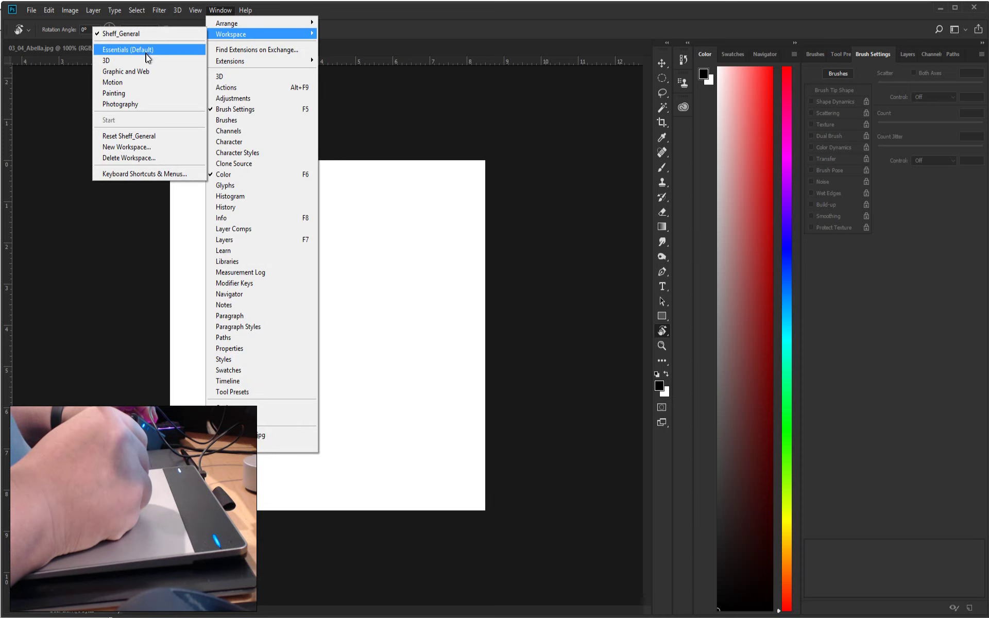
{"action": "left_click", "coordinate": [153, 60]}
{"action": "left_click", "coordinate": [220, 10]}
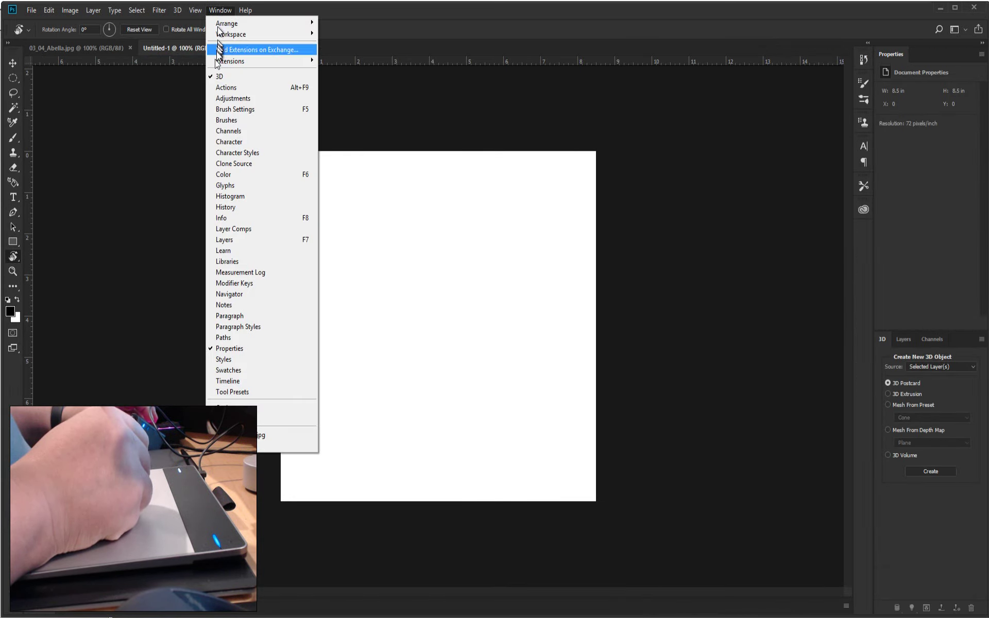
{"action": "mouse_move", "coordinate": [219, 36]}
{"action": "left_click", "coordinate": [184, 51]}
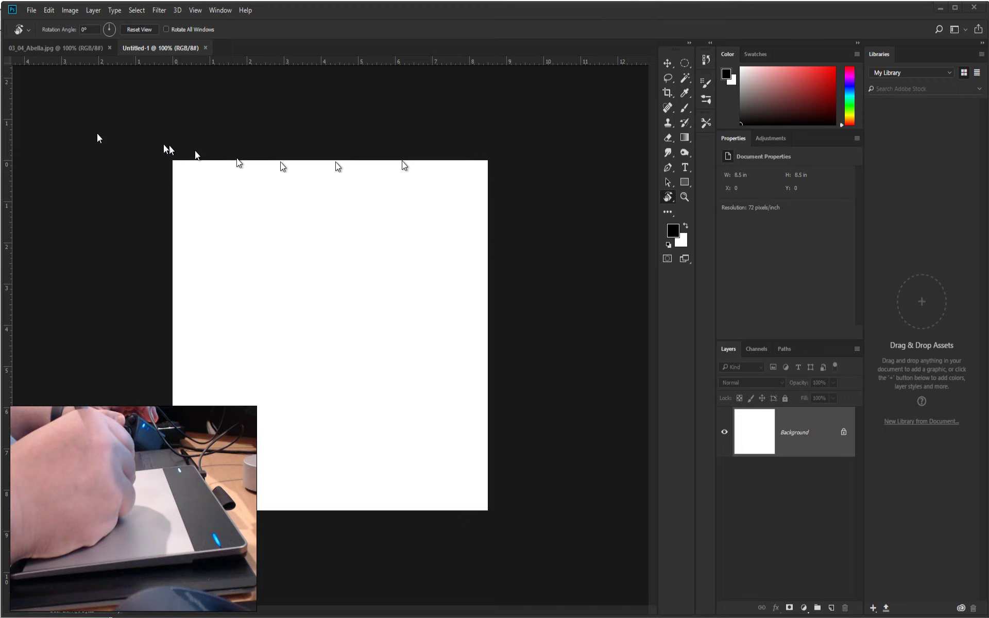
Dock the toolbar on the opposite side of the canvas and bring it back beside the panels
{"action": "left_click_drag", "start_coordinate": [677, 49], "coordinate": [20, 64]}
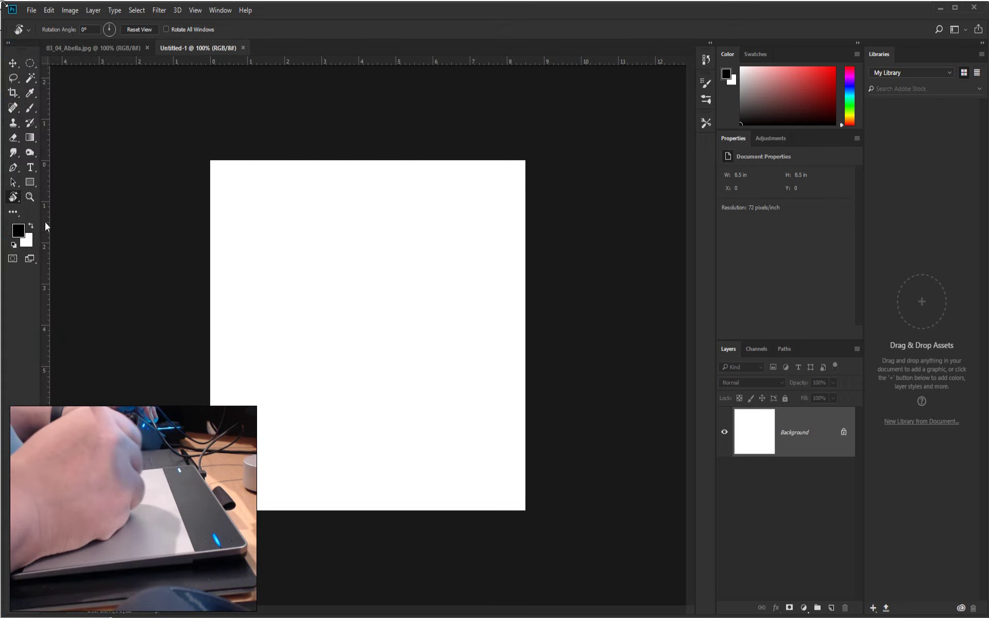
{"action": "left_click_drag", "start_coordinate": [21, 49], "coordinate": [694, 54]}
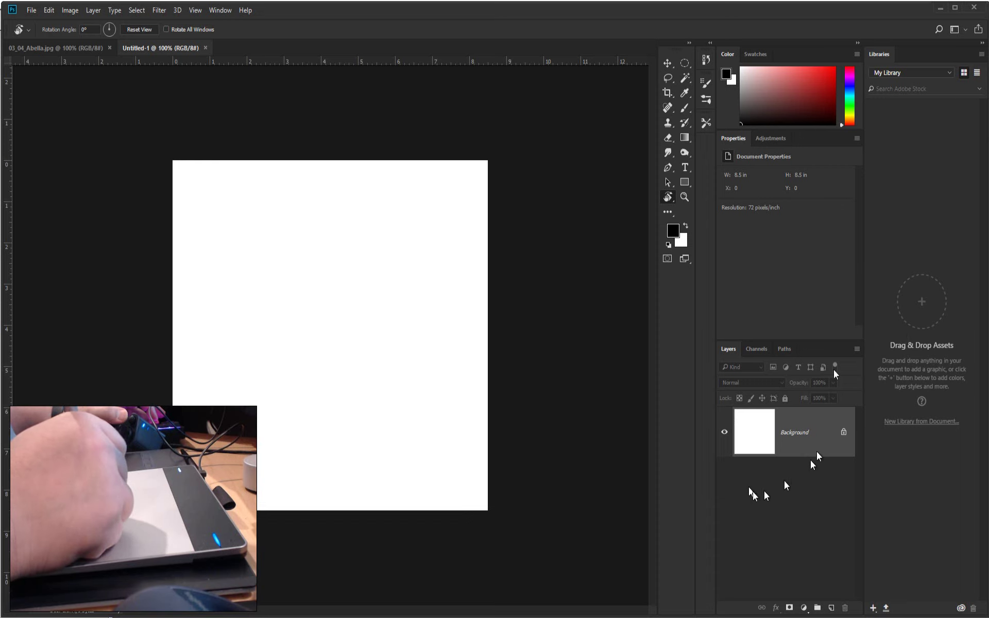
Try the Painting workspace and return to the custom Sheff_General workspace
{"action": "left_click", "coordinate": [214, 11]}
{"action": "mouse_move", "coordinate": [220, 36]}
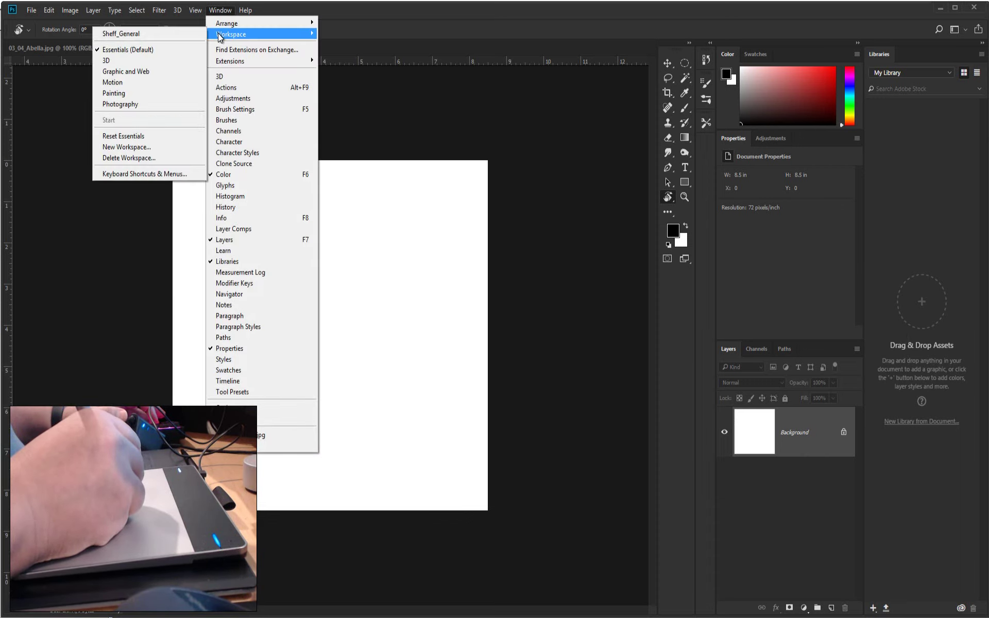
{"action": "left_click", "coordinate": [147, 94]}
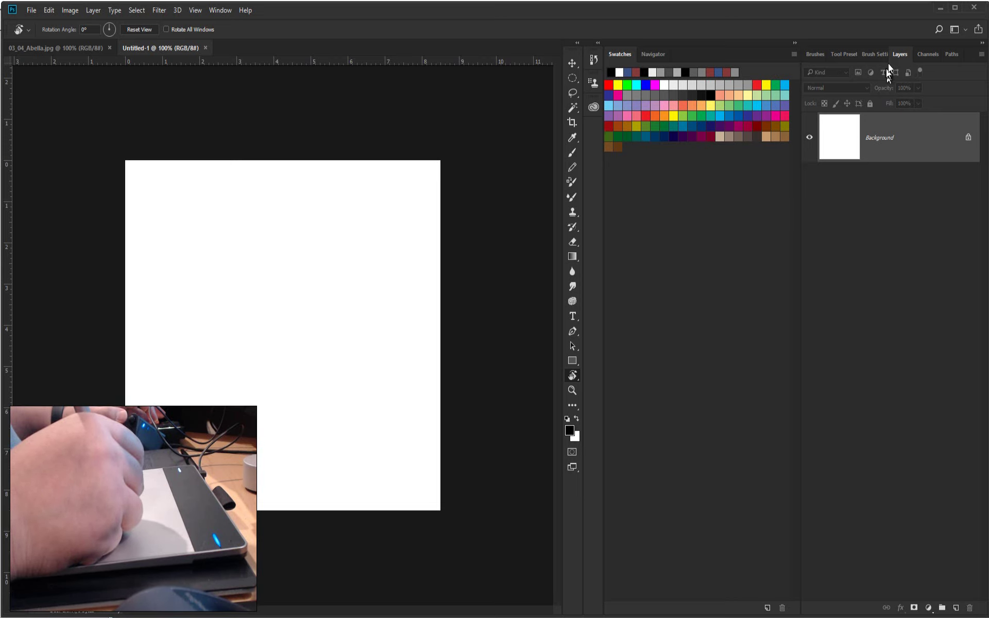
{"action": "left_click", "coordinate": [220, 10]}
{"action": "mouse_move", "coordinate": [231, 33]}
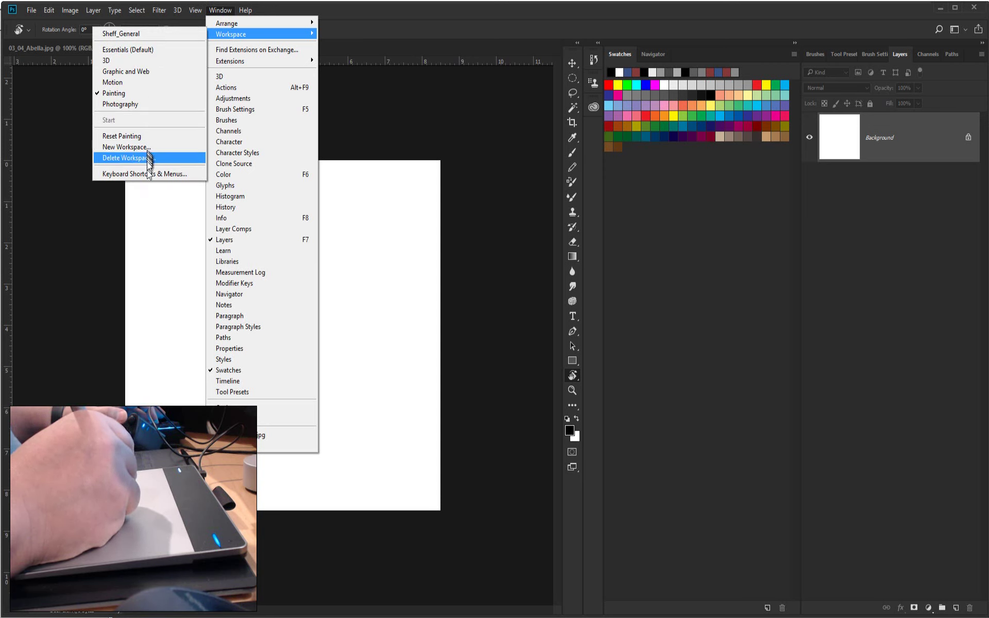
{"action": "left_click", "coordinate": [136, 34]}
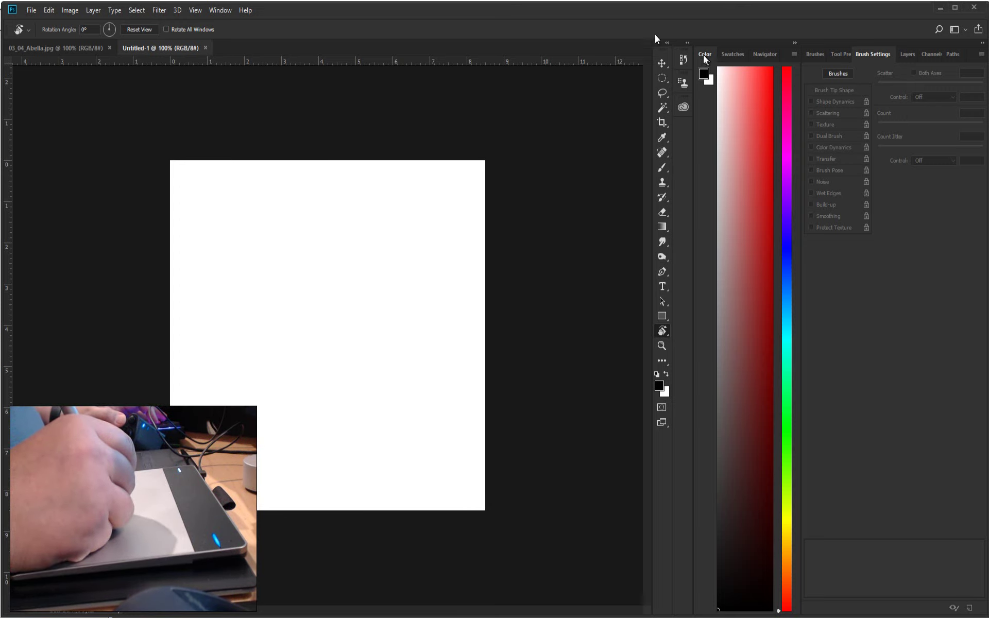
Hide the Color panel, and show the Brushes panel with the General Brushes folder collapsed
{"action": "left_click", "coordinate": [218, 13]}
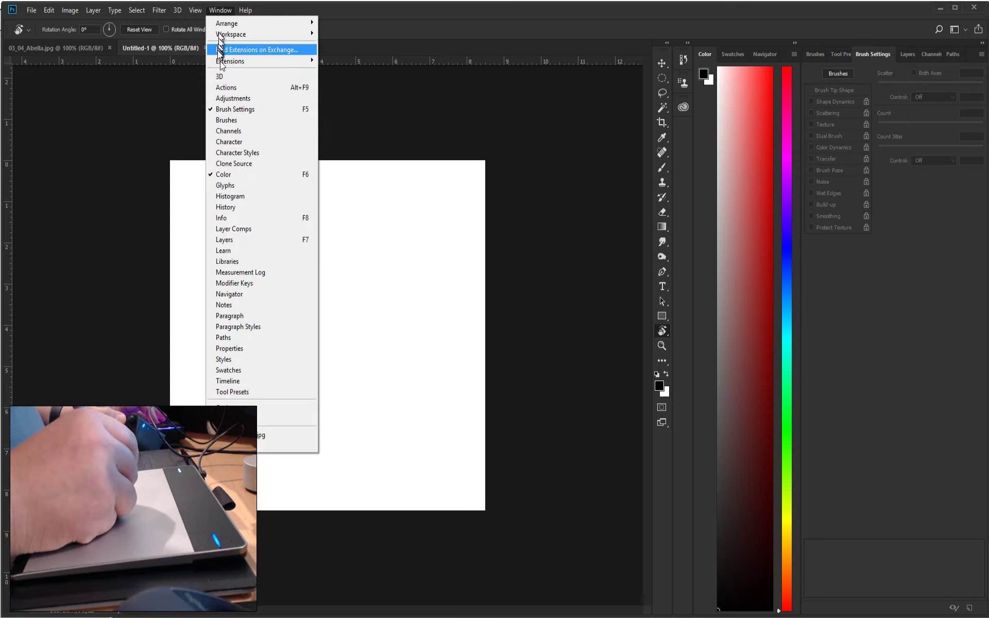
{"action": "left_click", "coordinate": [239, 174]}
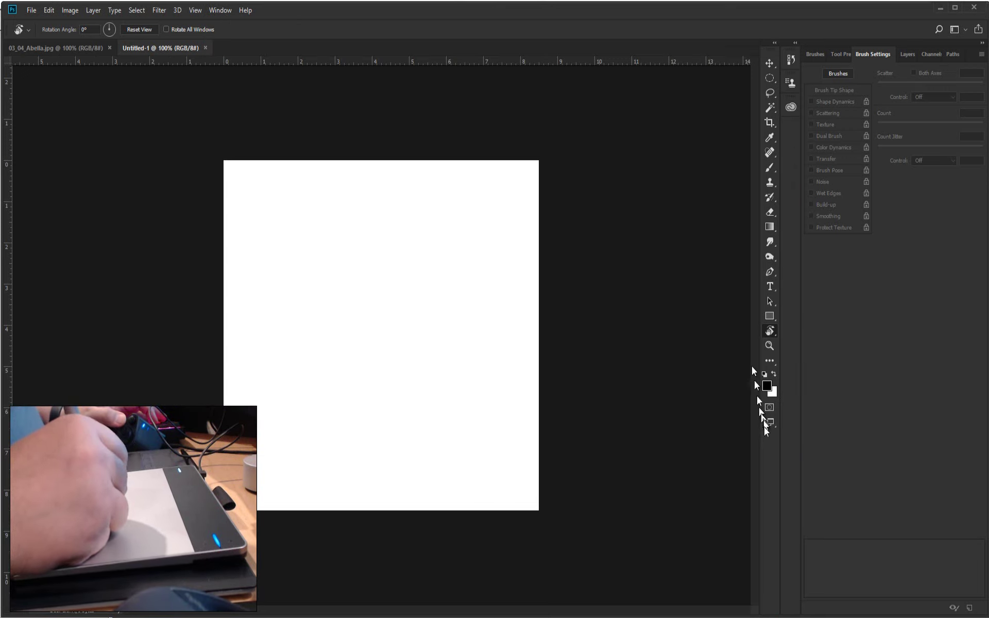
{"action": "left_click", "coordinate": [816, 54]}
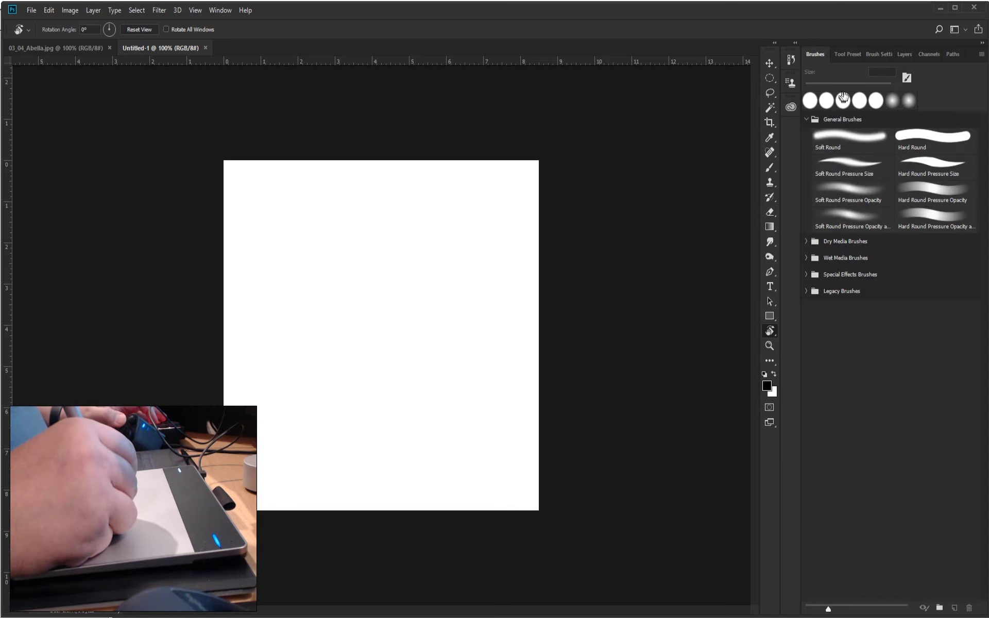
{"action": "left_click", "coordinate": [806, 120]}
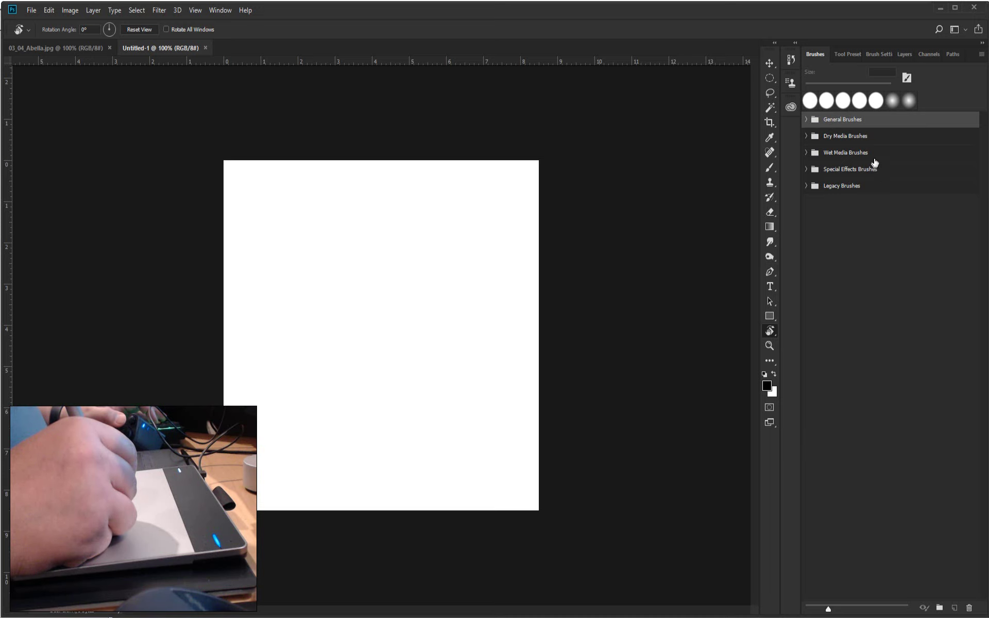
Show the Brush Settings panel, float it over the canvas and dock it back into its panel group
{"action": "left_click", "coordinate": [220, 11]}
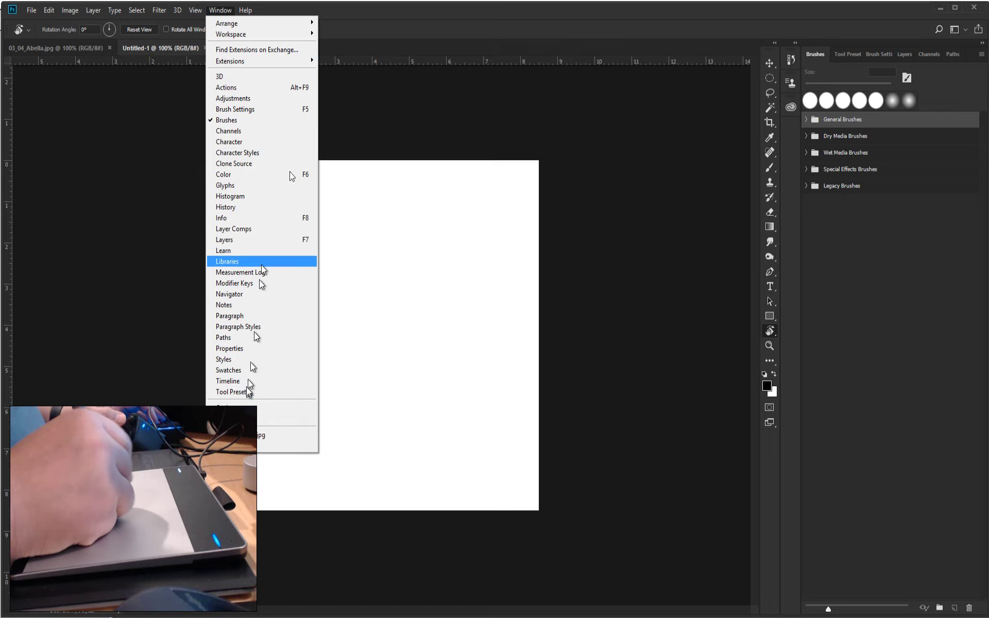
{"action": "left_click", "coordinate": [292, 111]}
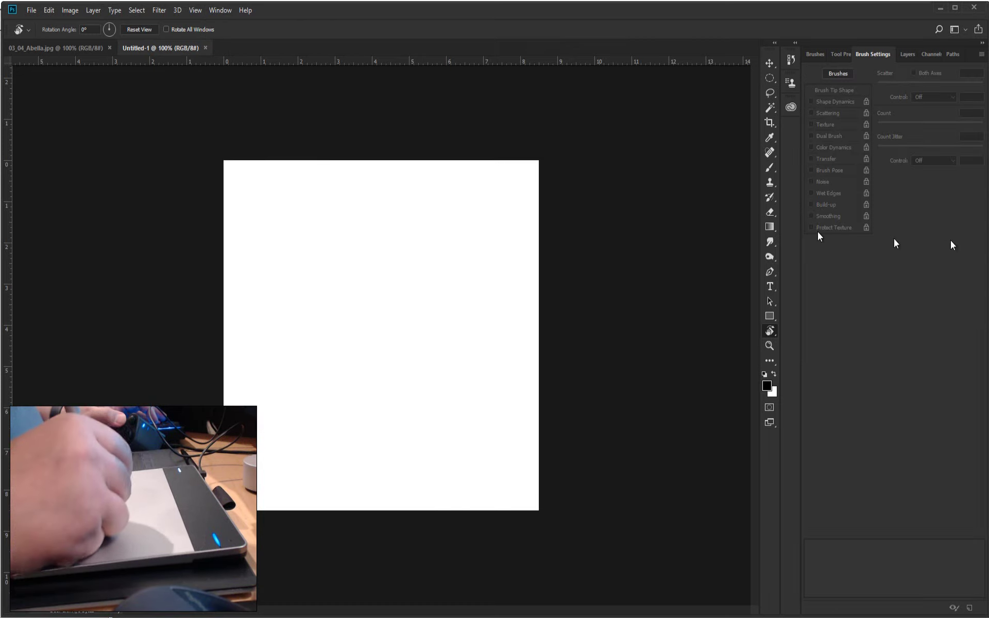
{"action": "mouse_move", "coordinate": [872, 54]}
{"action": "left_mouse_down"}
{"action": "mouse_move", "coordinate": [858, 80]}
{"action": "mouse_move", "coordinate": [611, 248]}
{"action": "mouse_move", "coordinate": [585, 249]}
{"action": "left_mouse_up"}
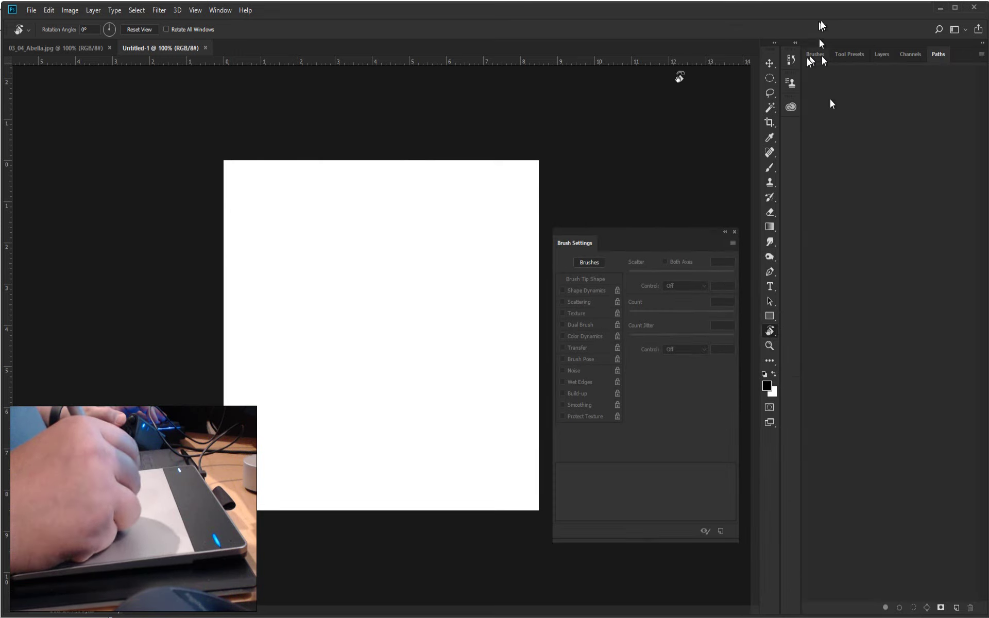
{"action": "mouse_move", "coordinate": [574, 242]}
{"action": "left_mouse_down"}
{"action": "mouse_move", "coordinate": [842, 151]}
{"action": "mouse_move", "coordinate": [894, 77]}
{"action": "mouse_move", "coordinate": [881, 54]}
{"action": "left_mouse_up"}
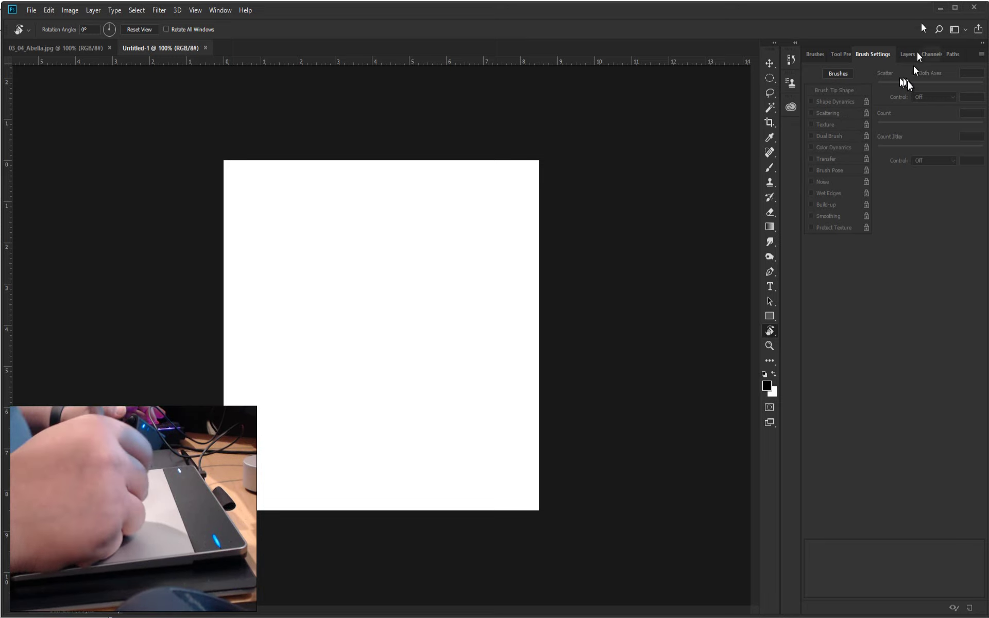
Activate the Brush tool with the Hard Round preset from the General Brushes folder
{"action": "left_click", "coordinate": [815, 54]}
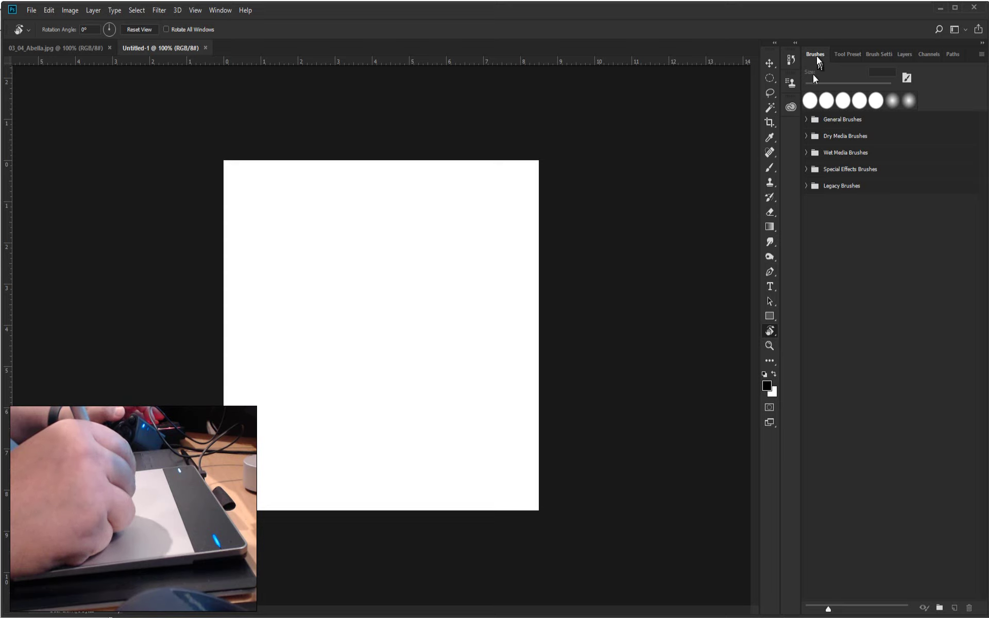
{"action": "left_click", "coordinate": [806, 120]}
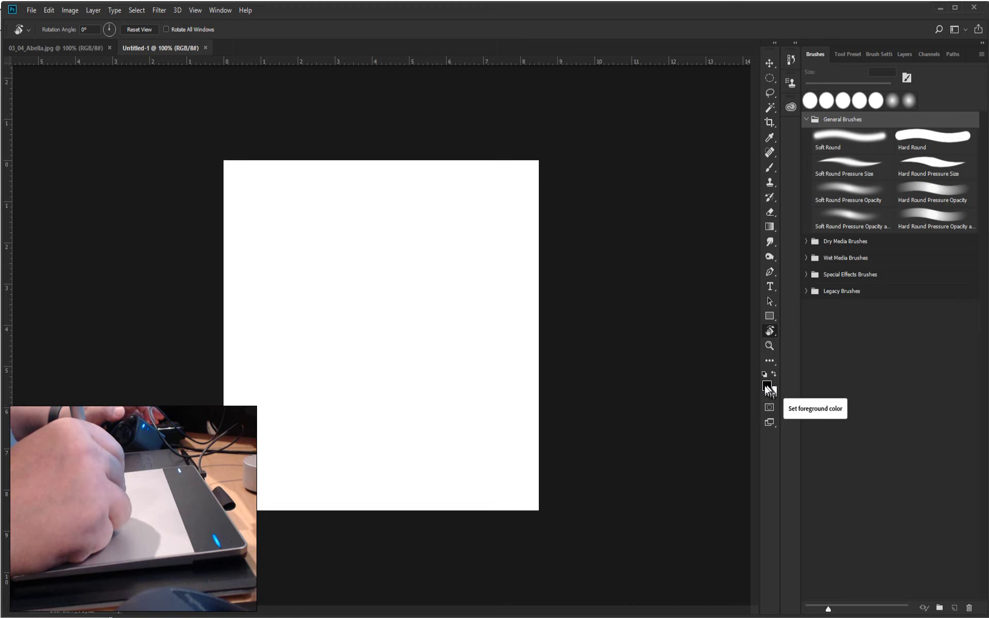
{"action": "left_click", "coordinate": [770, 167]}
{"action": "left_click", "coordinate": [948, 143]}
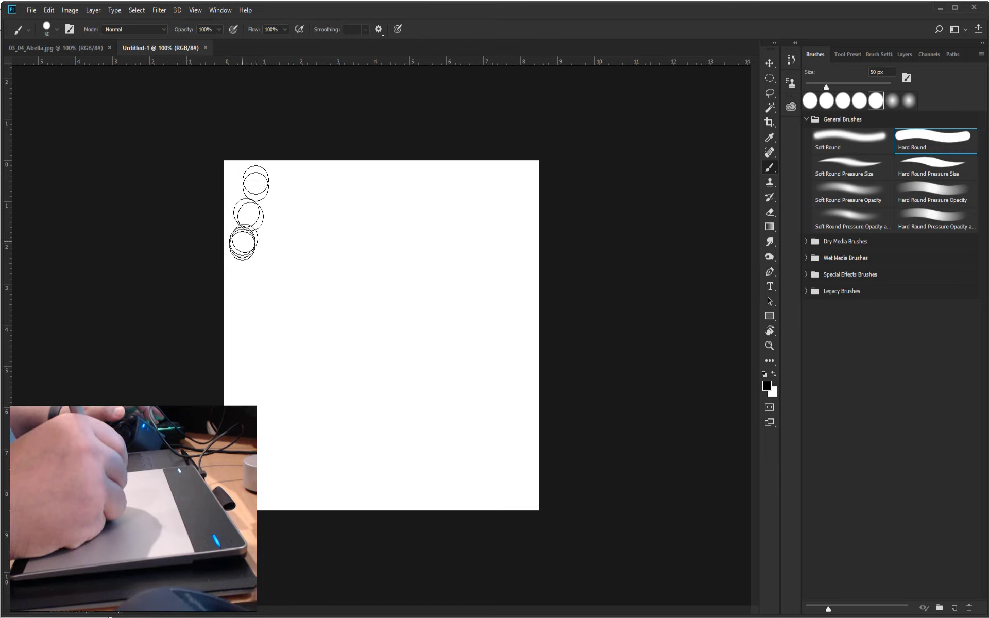
Paint a row of seven thick vertical black strokes across the upper part of the canvas
{"action": "left_click_drag", "start_coordinate": [243, 176], "coordinate": [231, 368]}
{"action": "left_click_drag", "start_coordinate": [273, 178], "coordinate": [257, 388]}
{"action": "left_click_drag", "start_coordinate": [300, 167], "coordinate": [284, 384]}
{"action": "left_click_drag", "start_coordinate": [327, 170], "coordinate": [314, 389]}
{"action": "left_click_drag", "start_coordinate": [351, 170], "coordinate": [345, 389]}
{"action": "left_click_drag", "start_coordinate": [379, 180], "coordinate": [374, 384]}
{"action": "left_click_drag", "start_coordinate": [404, 180], "coordinate": [415, 350]}
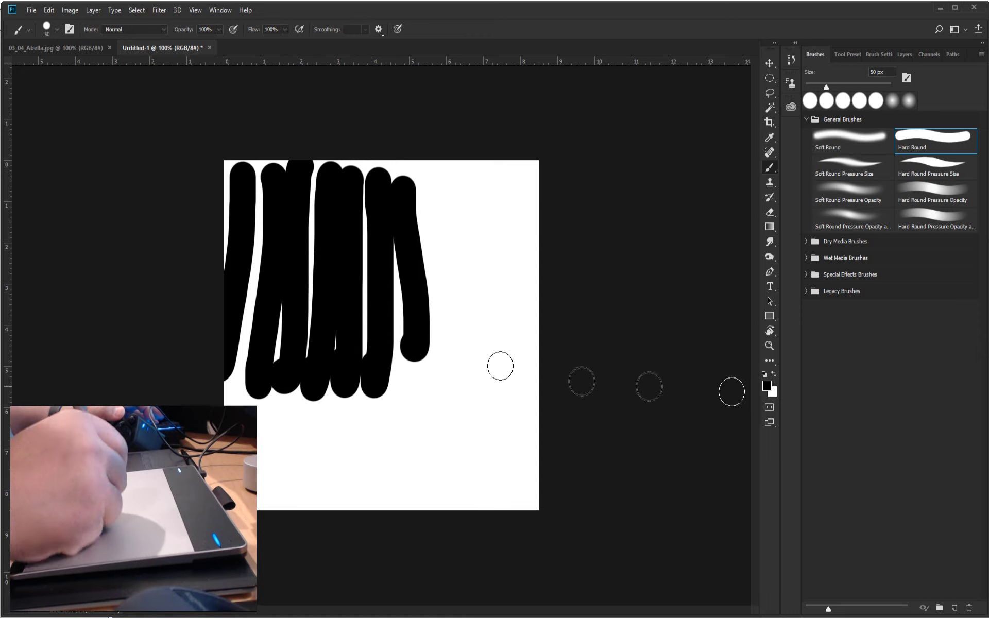
Paint vertical strokes over the black stripes, swapping the foreground and background colors to alternate between white and black
{"action": "left_click", "coordinate": [774, 374]}
{"action": "mouse_move", "coordinate": [406, 177]}
{"action": "left_mouse_down"}
{"action": "mouse_move", "coordinate": [397, 248]}
{"action": "mouse_move", "coordinate": [376, 260]}
{"action": "mouse_move", "coordinate": [285, 163]}
{"action": "mouse_move", "coordinate": [249, 215]}
{"action": "mouse_move", "coordinate": [260, 383]}
{"action": "left_mouse_up"}
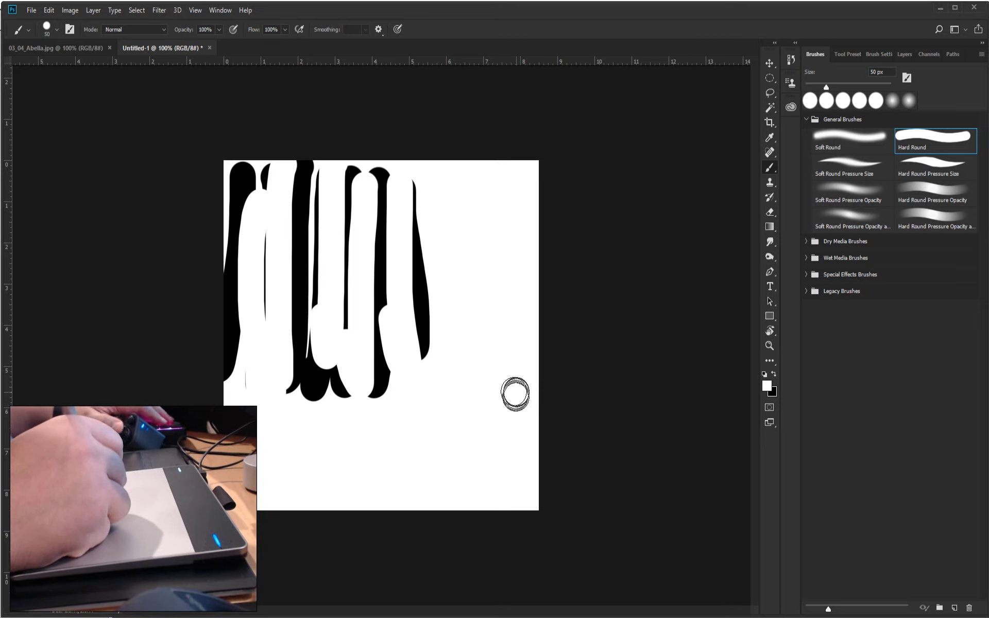
{"action": "key", "text": "x"}
{"action": "mouse_move", "coordinate": [363, 206]}
{"action": "left_mouse_down"}
{"action": "mouse_move", "coordinate": [365, 363]}
{"action": "mouse_move", "coordinate": [336, 388]}
{"action": "left_mouse_up"}
{"action": "key", "text": "x"}
{"action": "left_click_drag", "start_coordinate": [307, 207], "coordinate": [307, 399]}
{"action": "key", "text": "x"}
{"action": "mouse_move", "coordinate": [367, 285]}
{"action": "left_mouse_down"}
{"action": "mouse_move", "coordinate": [342, 386]}
{"action": "mouse_move", "coordinate": [356, 427]}
{"action": "left_mouse_up"}
{"action": "left_click_drag", "start_coordinate": [420, 250], "coordinate": [412, 425]}
{"action": "key", "text": "x"}
{"action": "left_click_drag", "start_coordinate": [368, 248], "coordinate": [371, 396]}
{"action": "left_click_drag", "start_coordinate": [337, 243], "coordinate": [337, 412]}
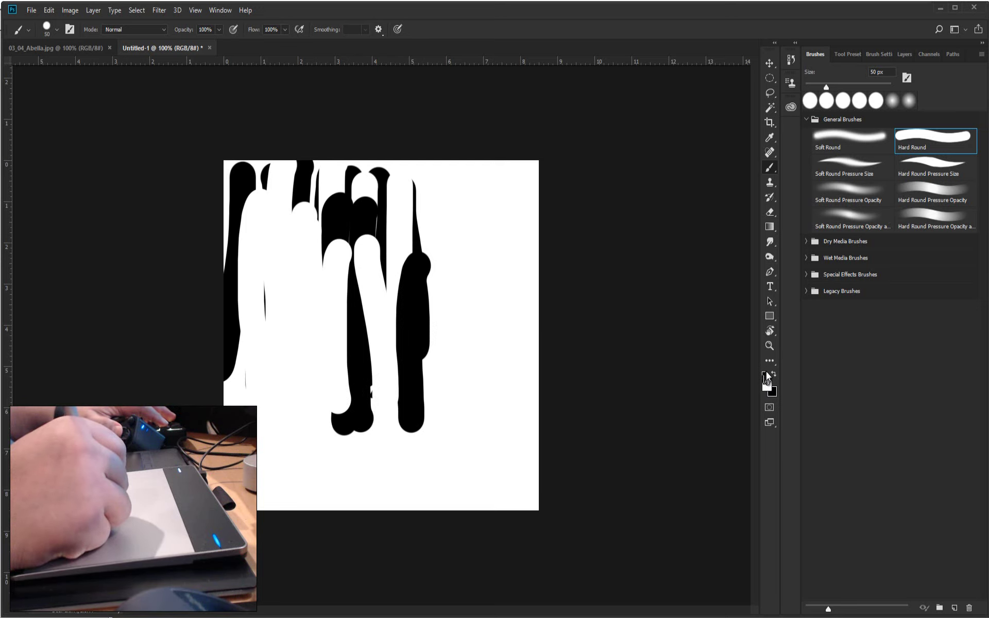
Swap the foreground color back to black and paint five more long vertical strokes across the canvas
{"action": "key", "text": "x"}
{"action": "left_click_drag", "start_coordinate": [457, 175], "coordinate": [427, 448]}
{"action": "mouse_move", "coordinate": [495, 260]}
{"action": "left_mouse_down"}
{"action": "mouse_move", "coordinate": [504, 196]}
{"action": "mouse_move", "coordinate": [466, 461]}
{"action": "left_mouse_up"}
{"action": "left_click_drag", "start_coordinate": [401, 252], "coordinate": [406, 481]}
{"action": "left_click_drag", "start_coordinate": [315, 252], "coordinate": [335, 484]}
{"action": "left_click_drag", "start_coordinate": [270, 262], "coordinate": [292, 489]}
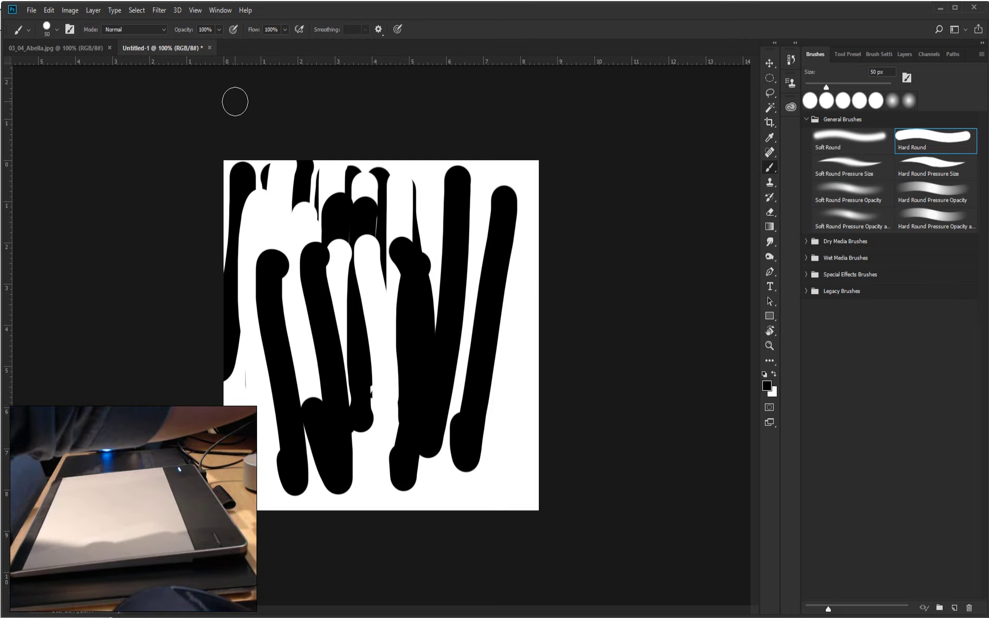
Fill the whole canvas with white to clear the practice strokes
{"action": "key", "text": "alt+BackSpace"}
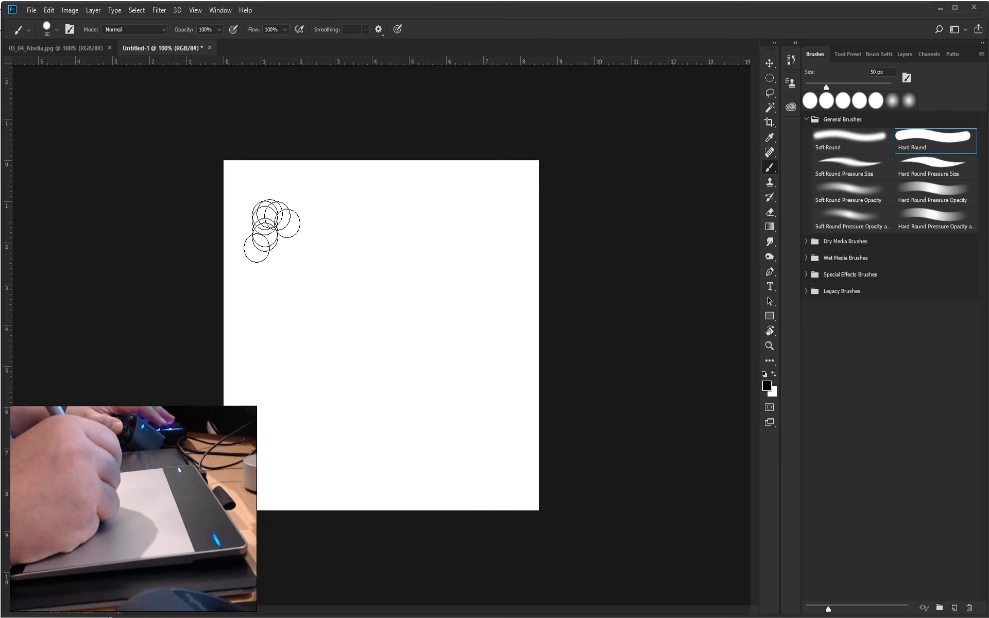
Paint five long, thick vertical black strokes across the canvas with the Hard Round brush
{"action": "left_click_drag", "start_coordinate": [264, 186], "coordinate": [255, 468]}
{"action": "left_click_drag", "start_coordinate": [292, 217], "coordinate": [287, 443]}
{"action": "left_click_drag", "start_coordinate": [340, 198], "coordinate": [325, 420]}
{"action": "left_click_drag", "start_coordinate": [381, 206], "coordinate": [362, 433]}
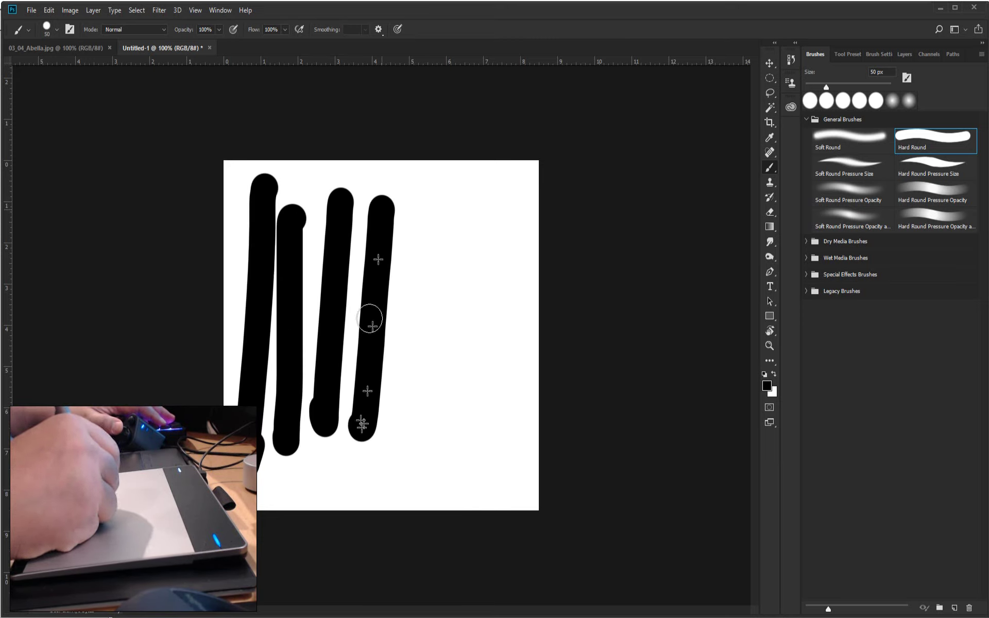
{"action": "left_click_drag", "start_coordinate": [419, 197], "coordinate": [405, 433]}
Undo the five Hard Round strokes to clear the canvas
{"action": "key", "text": "ctrl+z"}
{"action": "key", "text": "ctrl+z"}
{"action": "key", "text": "ctrl+z"}
{"action": "key", "text": "ctrl+z"}
{"action": "key", "text": "ctrl+z"}
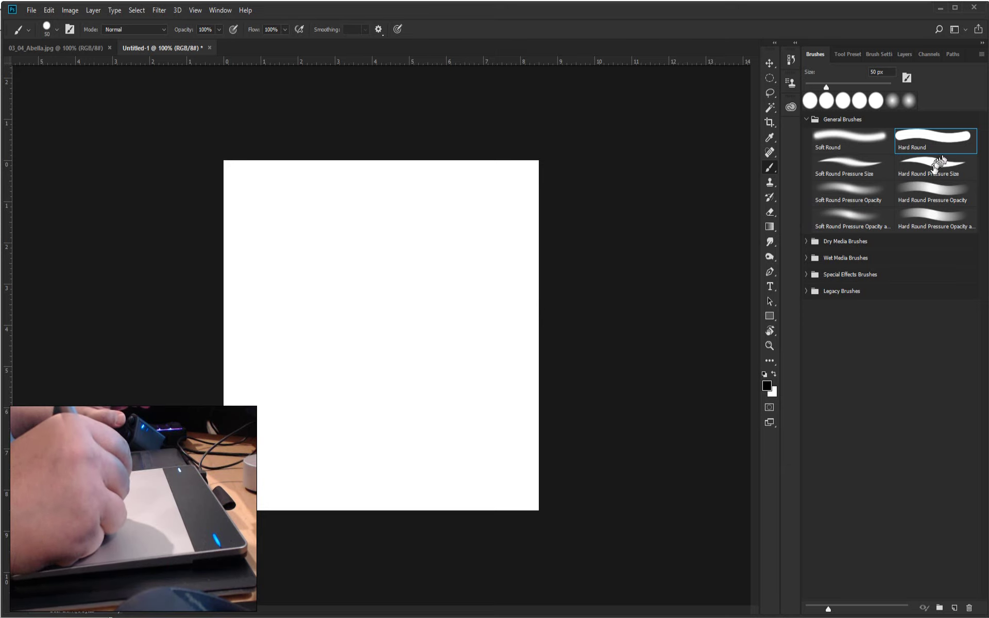
Choose the Hard Round Pressure Size brush and paint vertical strokes, varying pen pressure for thin, thick and swelling lines
{"action": "left_click", "coordinate": [902, 174]}
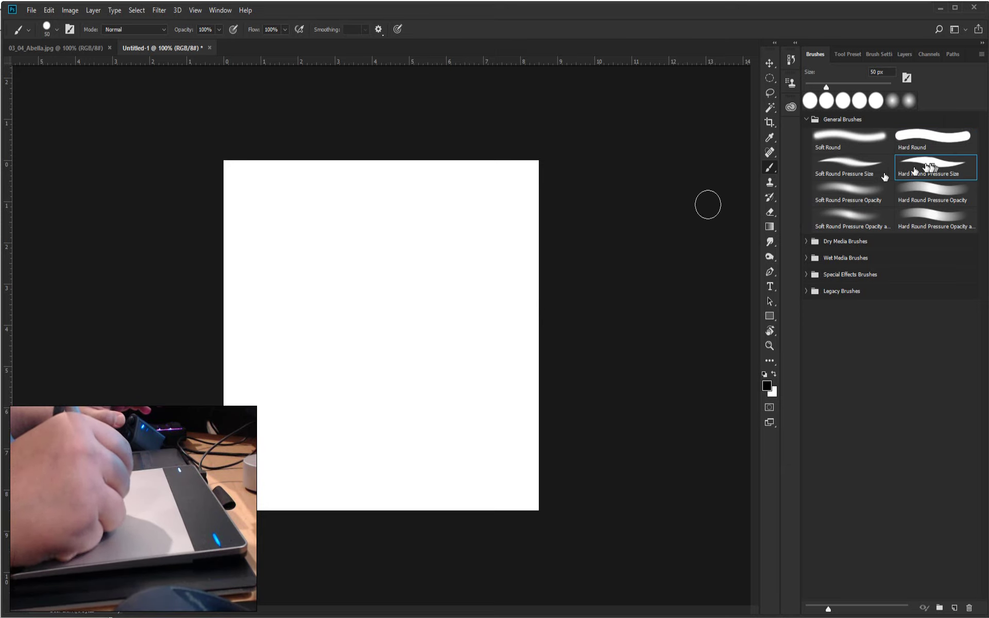
{"action": "mouse_move", "coordinate": [254, 200]}
{"action": "left_mouse_down"}
{"action": "mouse_move", "coordinate": [248, 404]}
{"action": "mouse_move", "coordinate": [269, 428]}
{"action": "mouse_move", "coordinate": [267, 456]}
{"action": "left_mouse_up"}
{"action": "mouse_move", "coordinate": [291, 214]}
{"action": "left_mouse_down"}
{"action": "mouse_move", "coordinate": [287, 436]}
{"action": "mouse_move", "coordinate": [301, 425]}
{"action": "left_mouse_up"}
{"action": "left_click_drag", "start_coordinate": [328, 195], "coordinate": [327, 417]}
{"action": "left_click_drag", "start_coordinate": [370, 183], "coordinate": [382, 451]}
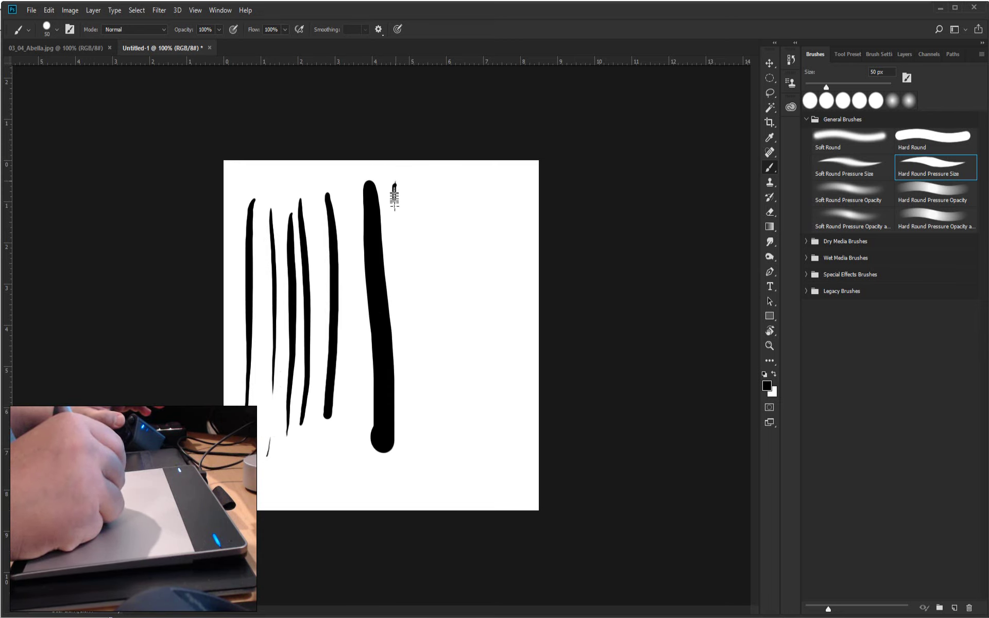
{"action": "left_click_drag", "start_coordinate": [406, 236], "coordinate": [415, 302]}
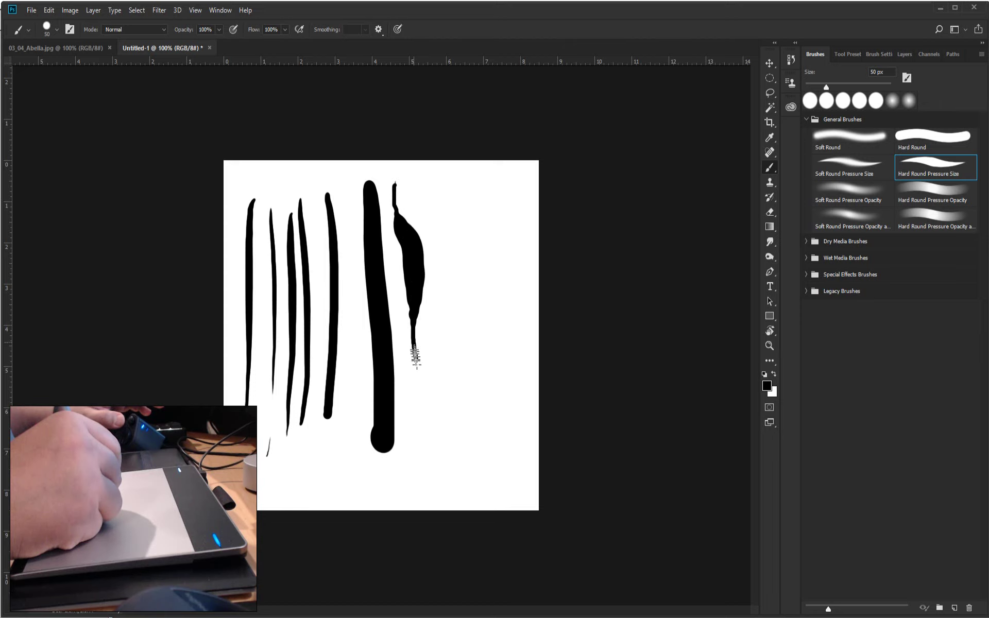
{"action": "left_click_drag", "start_coordinate": [429, 427], "coordinate": [431, 484]}
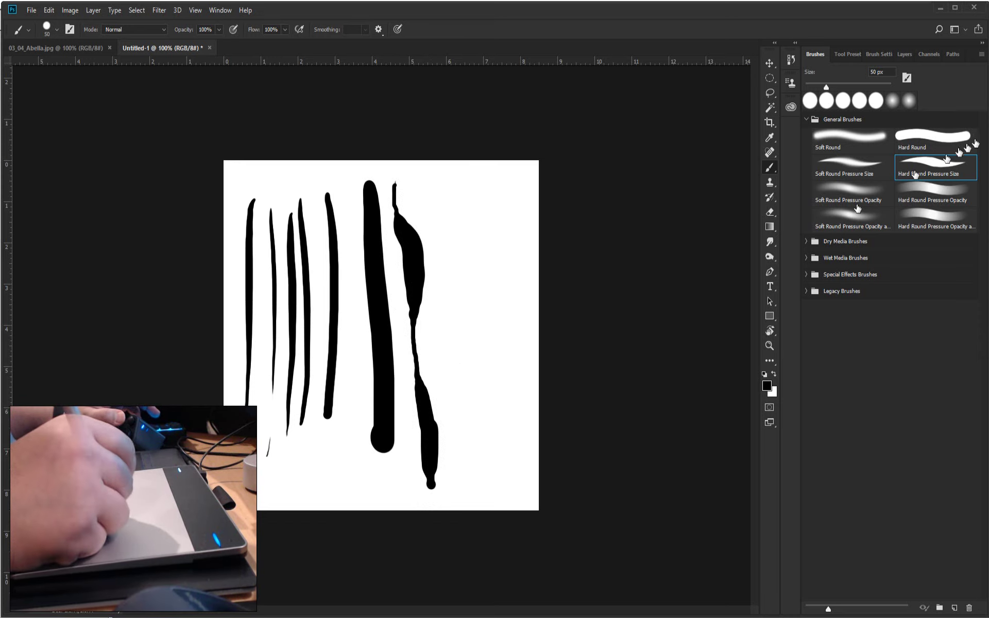
Undo all the pressure-size strokes back to a blank canvas
{"action": "key", "text": "ctrl+z"}
{"action": "key", "text": "ctrl+z"}
{"action": "key", "text": "ctrl+z"}
{"action": "key", "text": "ctrl+z"}
{"action": "key", "text": "ctrl+z"}
{"action": "key", "text": "ctrl+z"}
{"action": "key", "text": "ctrl+z"}
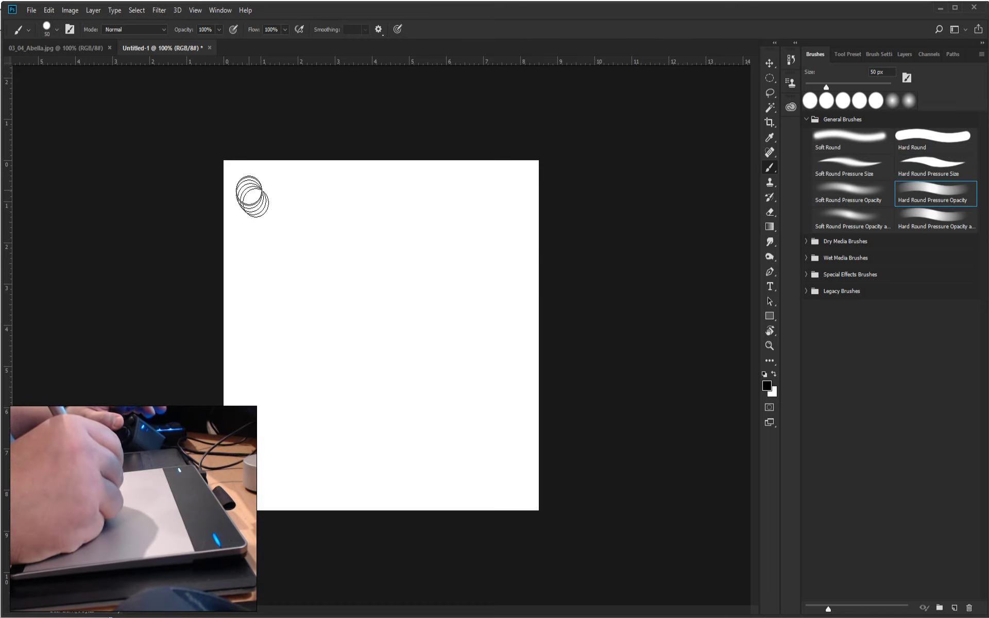
Paint vertical strokes with the Hard Round Pressure Opacity brush, easing pen pressure from solid black to light gray
{"action": "left_click_drag", "start_coordinate": [252, 180], "coordinate": [229, 427]}
{"action": "left_click_drag", "start_coordinate": [277, 170], "coordinate": [265, 455]}
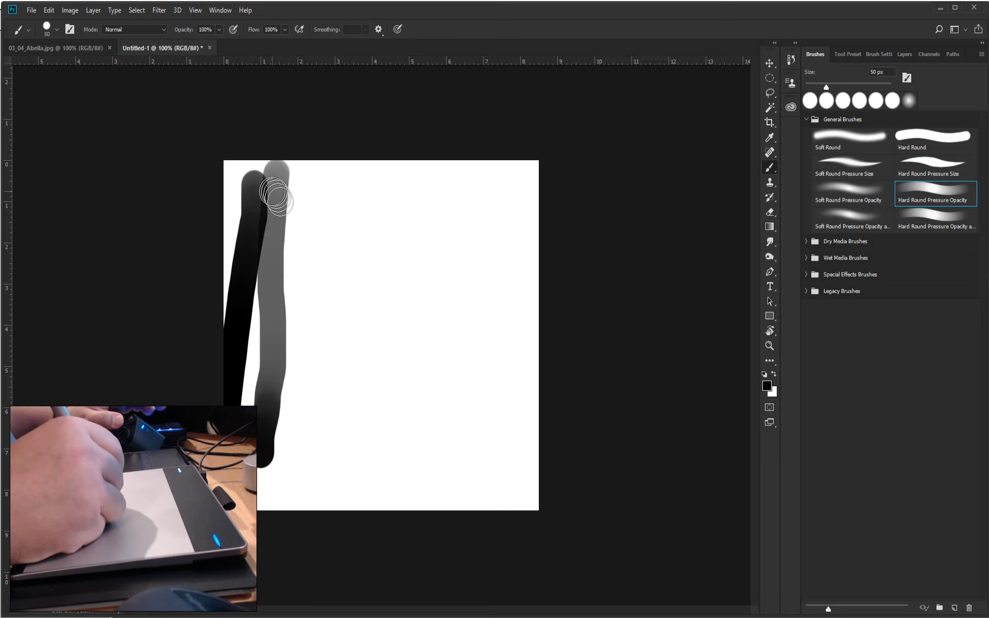
{"action": "left_click_drag", "start_coordinate": [297, 186], "coordinate": [299, 393]}
{"action": "left_click_drag", "start_coordinate": [315, 203], "coordinate": [330, 373]}
{"action": "left_click_drag", "start_coordinate": [347, 198], "coordinate": [351, 377]}
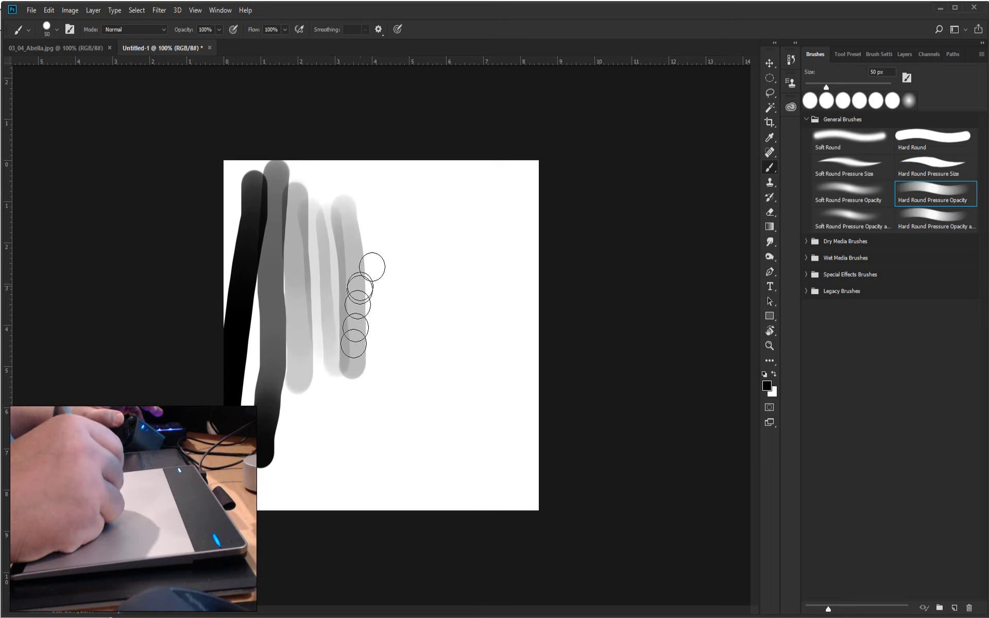
Layer semi-transparent diagonal strokes across the gray vertical strokes to build up darker overlaps
{"action": "left_click_drag", "start_coordinate": [387, 213], "coordinate": [278, 281]}
{"action": "left_click", "coordinate": [289, 306]}
{"action": "left_click_drag", "start_coordinate": [389, 247], "coordinate": [281, 305]}
{"action": "left_click_drag", "start_coordinate": [386, 279], "coordinate": [283, 329]}
{"action": "left_click_drag", "start_coordinate": [384, 309], "coordinate": [285, 355]}
{"action": "mouse_move", "coordinate": [391, 330]}
{"action": "left_mouse_down"}
{"action": "mouse_move", "coordinate": [289, 371]}
{"action": "mouse_move", "coordinate": [331, 229]}
{"action": "left_mouse_up"}
Add more semi-transparent near-vertical strokes over the crosshatched area to deepen the dark tones
{"action": "mouse_move", "coordinate": [343, 363]}
{"action": "left_mouse_down"}
{"action": "mouse_move", "coordinate": [344, 222]}
{"action": "mouse_move", "coordinate": [358, 213]}
{"action": "left_mouse_up"}
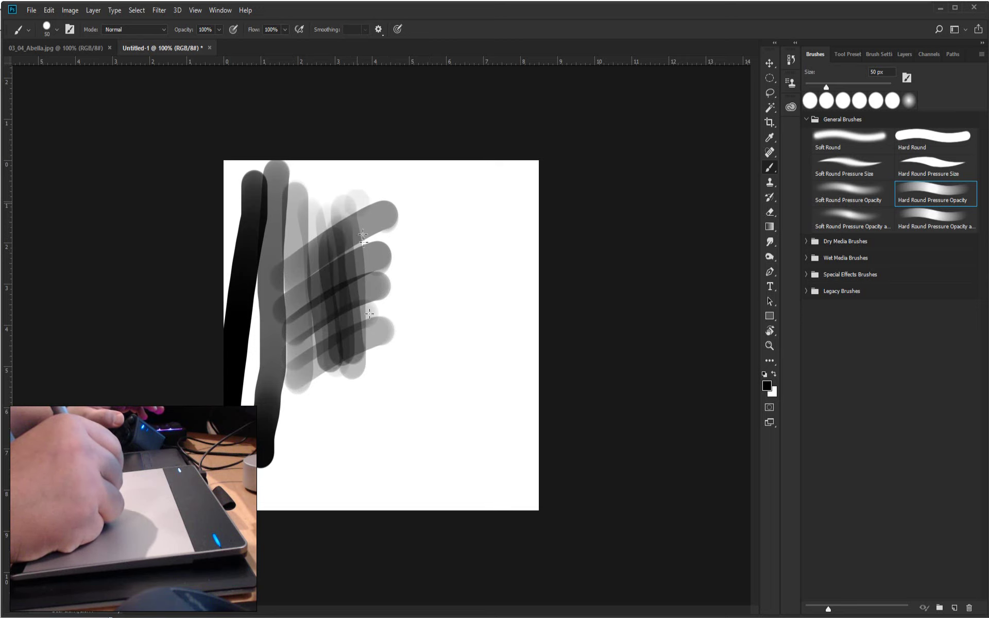
{"action": "left_click_drag", "start_coordinate": [378, 356], "coordinate": [374, 219]}
{"action": "left_click_drag", "start_coordinate": [383, 335], "coordinate": [385, 215]}
{"action": "mouse_move", "coordinate": [309, 366]}
{"action": "left_mouse_down"}
{"action": "mouse_move", "coordinate": [322, 247]}
{"action": "mouse_move", "coordinate": [343, 234]}
{"action": "left_mouse_up"}
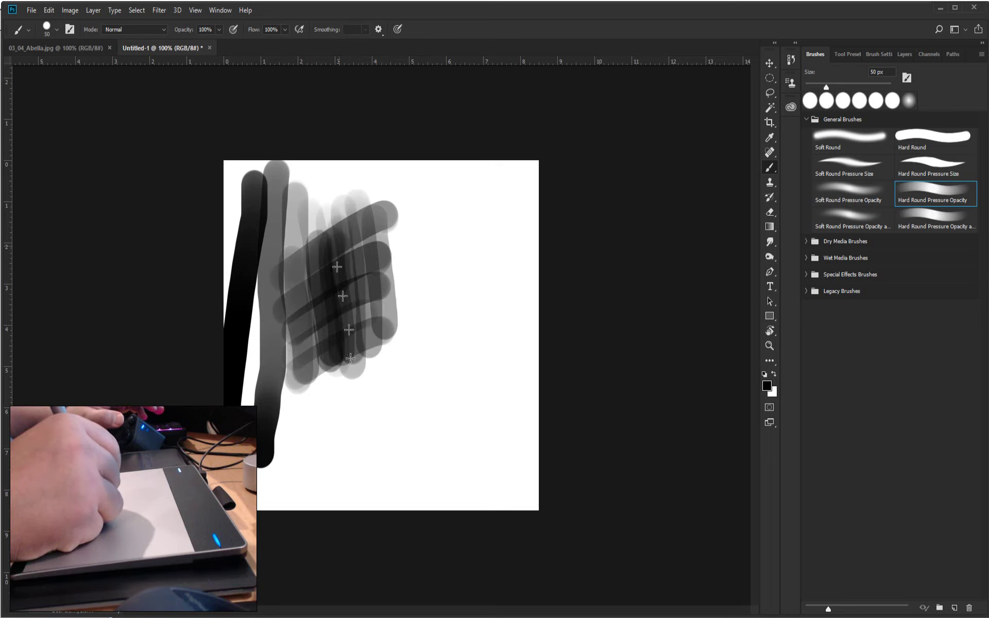
{"action": "left_click_drag", "start_coordinate": [350, 374], "coordinate": [356, 284]}
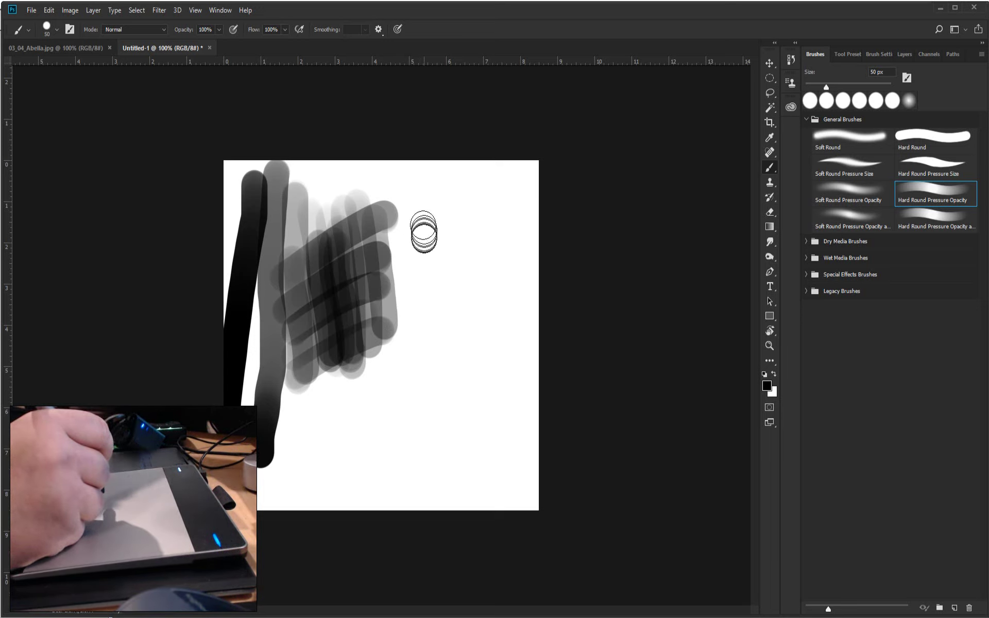
Examine the overlapping gray tones at 400% zoom and preview the temporary color-sampling cursor
{"action": "left_click", "coordinate": [407, 216], "text": "ctrl"}
{"action": "left_click", "coordinate": [399, 226], "text": "ctrl"}
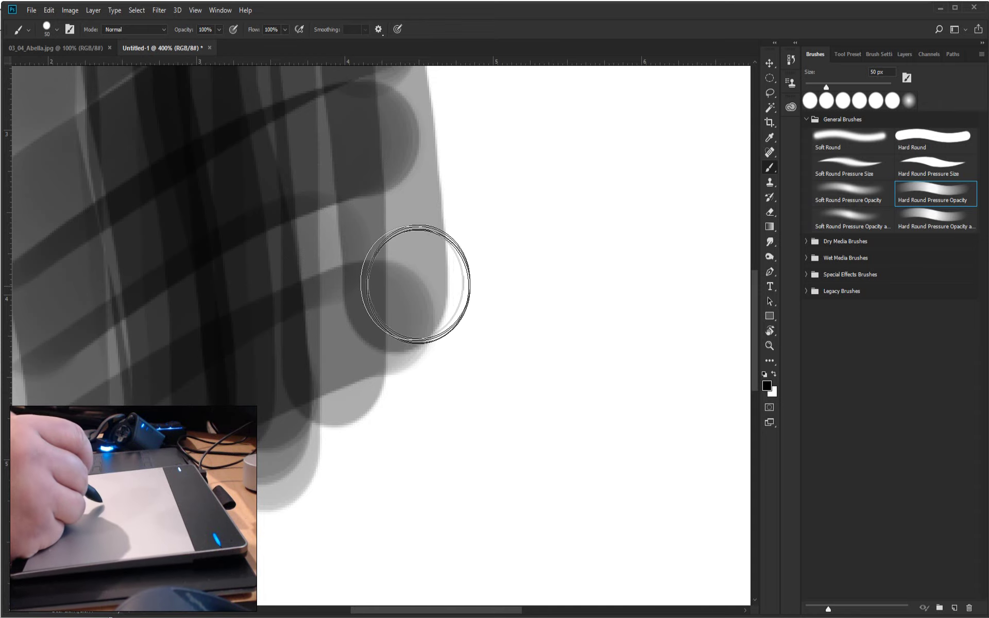
{"action": "key", "text": "space"}
{"action": "mouse_move", "coordinate": [357, 283]}
{"action": "left_mouse_down"}
{"action": "mouse_move", "coordinate": [479, 371]}
{"action": "mouse_move", "coordinate": [285, 436]}
{"action": "mouse_move", "coordinate": [586, 289]}
{"action": "mouse_move", "coordinate": [298, 326]}
{"action": "mouse_move", "coordinate": [505, 335]}
{"action": "mouse_move", "coordinate": [497, 298]}
{"action": "left_mouse_up"}
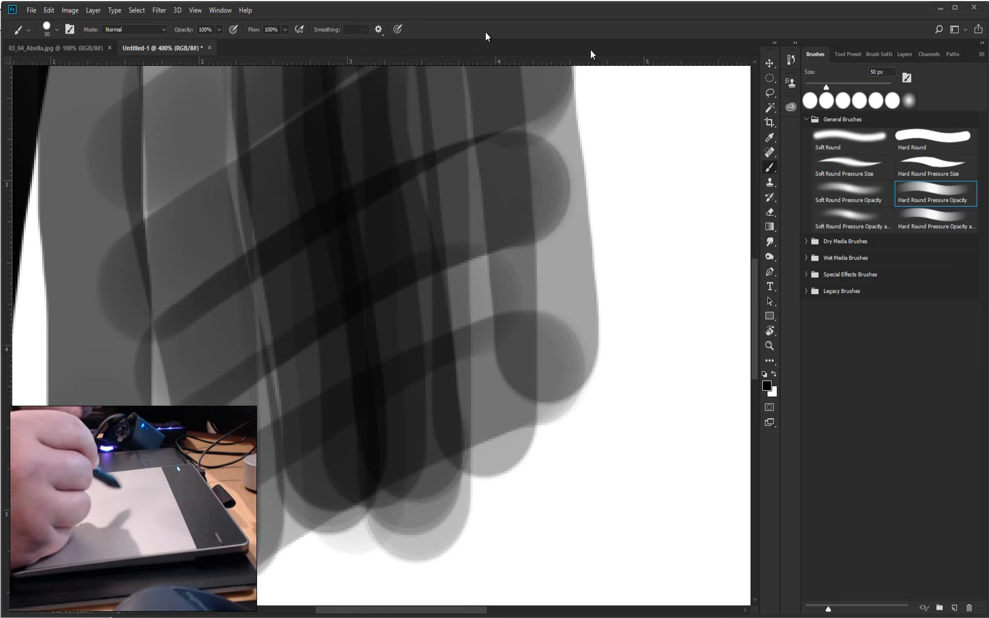
{"action": "key", "text": "alt"}
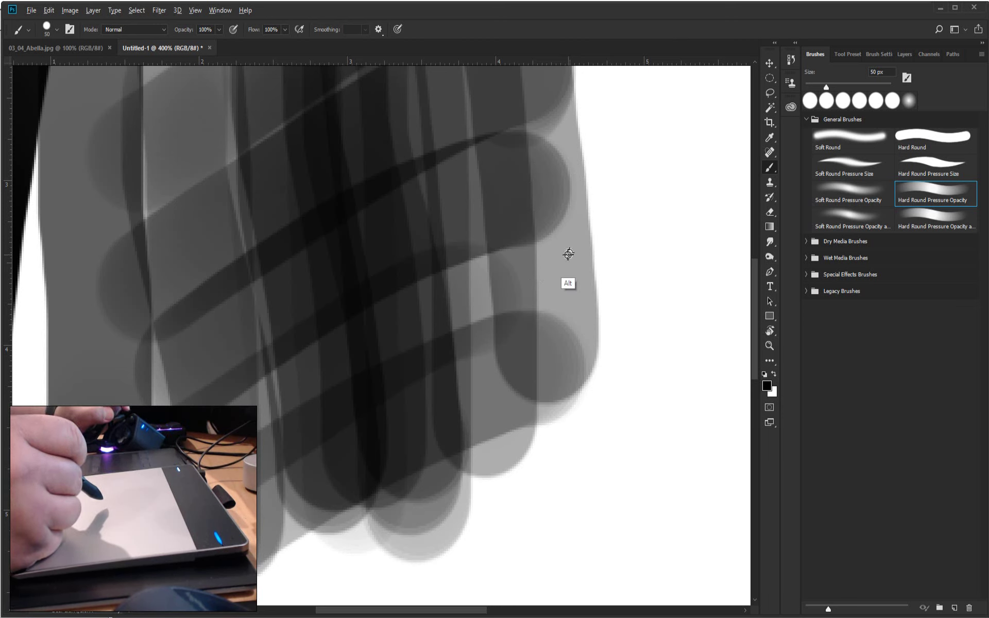
Set both the painting cursors and the other cursors to Standard in the preferences, and return to the Brush tool
{"action": "left_click", "coordinate": [48, 9]}
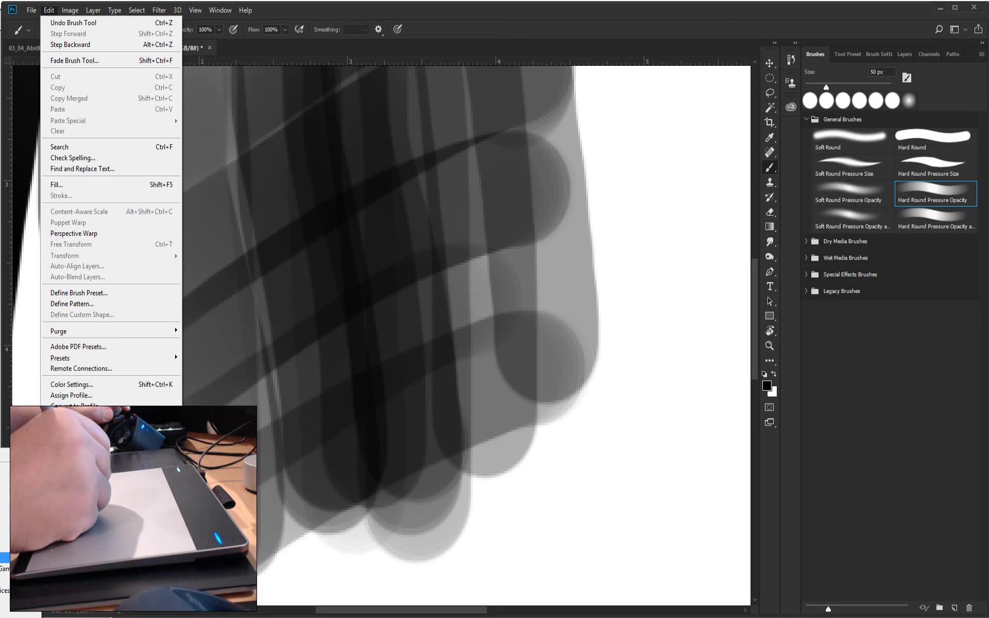
{"action": "left_click", "coordinate": [206, 556]}
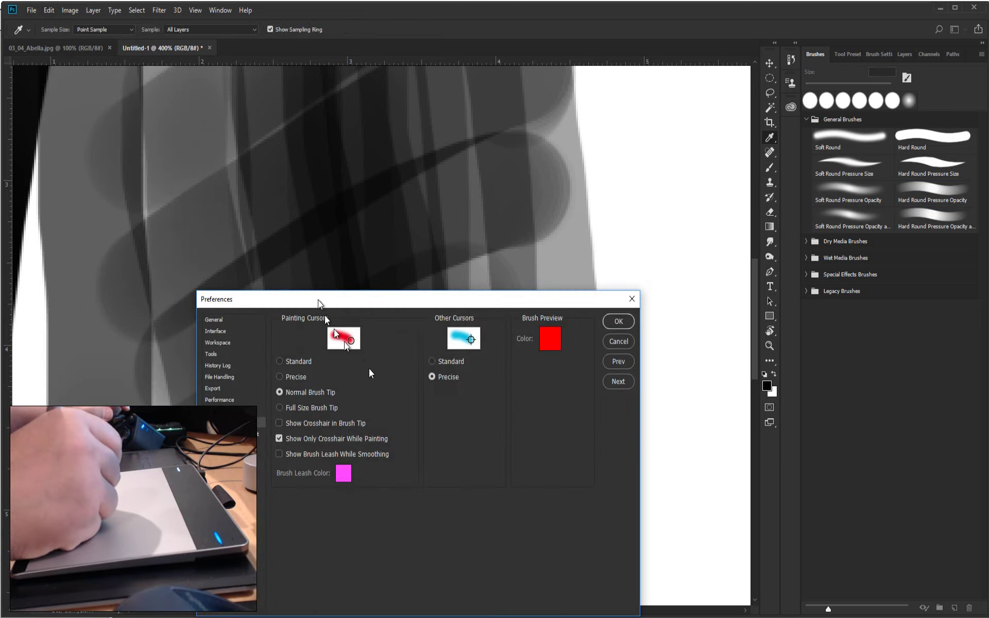
{"action": "left_click_drag", "start_coordinate": [403, 302], "coordinate": [447, 188]}
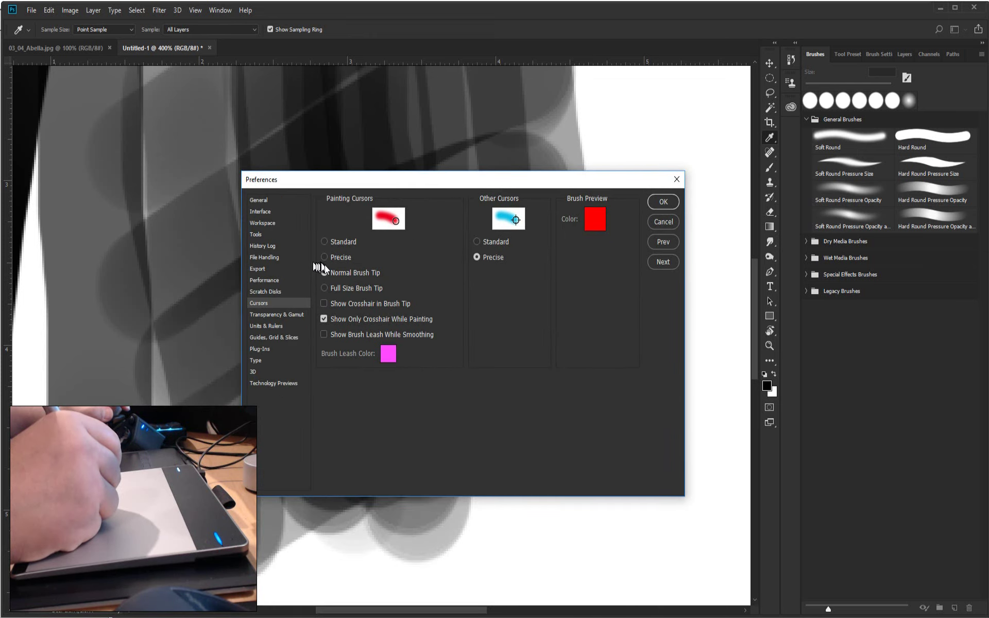
{"action": "left_click", "coordinate": [325, 242]}
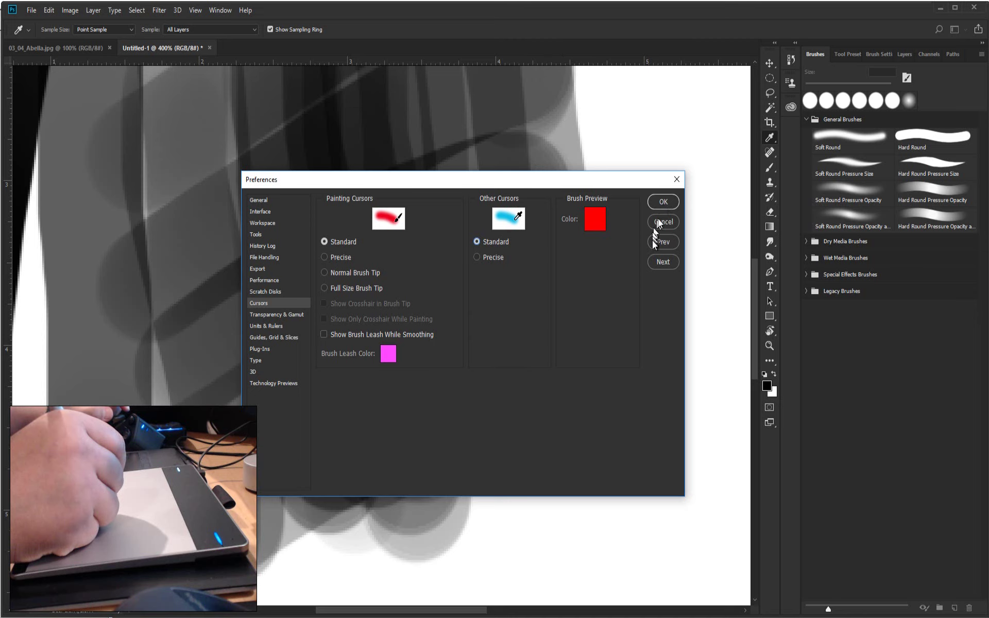
{"action": "left_click", "coordinate": [663, 202]}
{"action": "key", "text": "b"}
{"action": "key", "text": "space"}
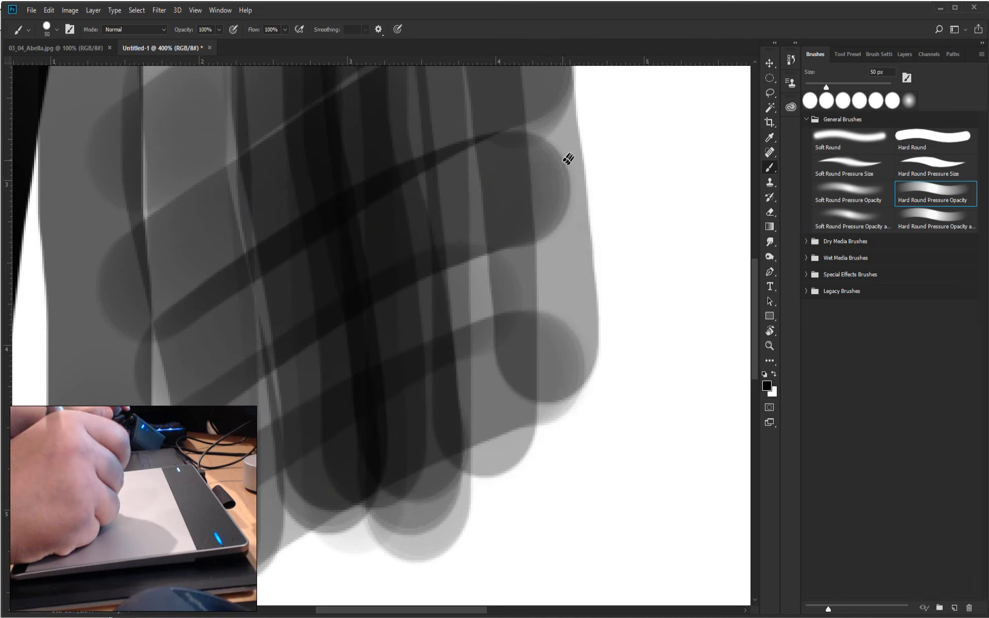
Sample different grays, white and near-black from the canvas as the foreground color using the brush's temporary eyedropper
{"action": "key", "text": "alt"}
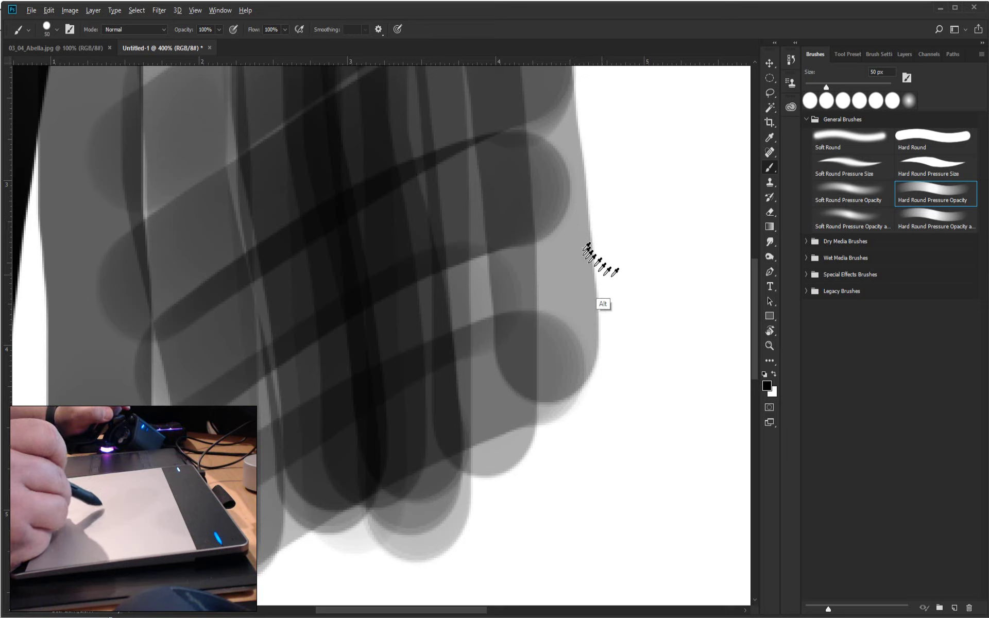
{"action": "left_click", "coordinate": [578, 263], "text": "alt"}
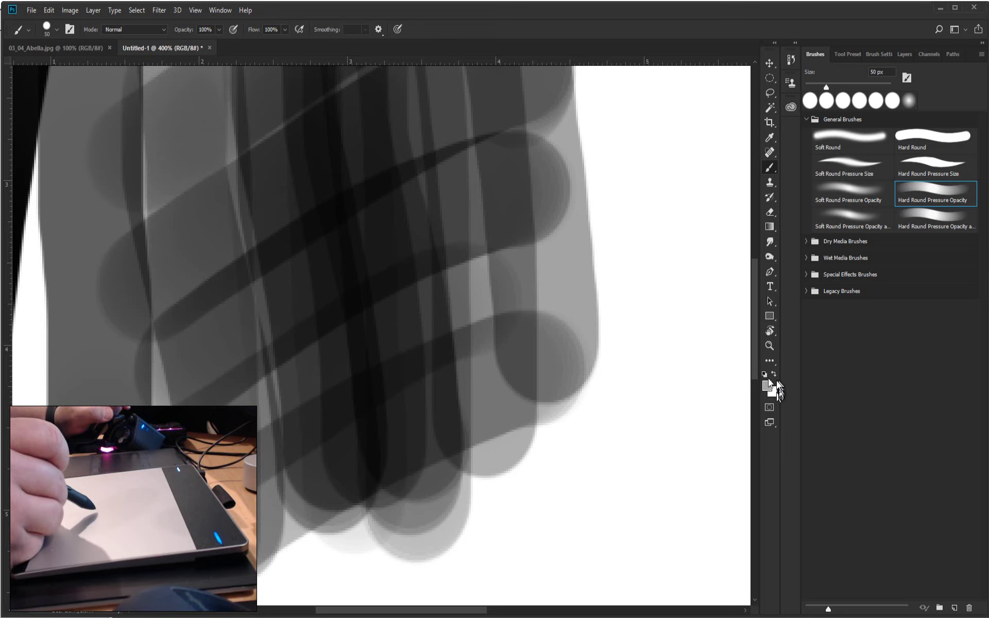
{"action": "left_click", "coordinate": [513, 358], "text": "alt"}
{"action": "left_click", "coordinate": [538, 351]}
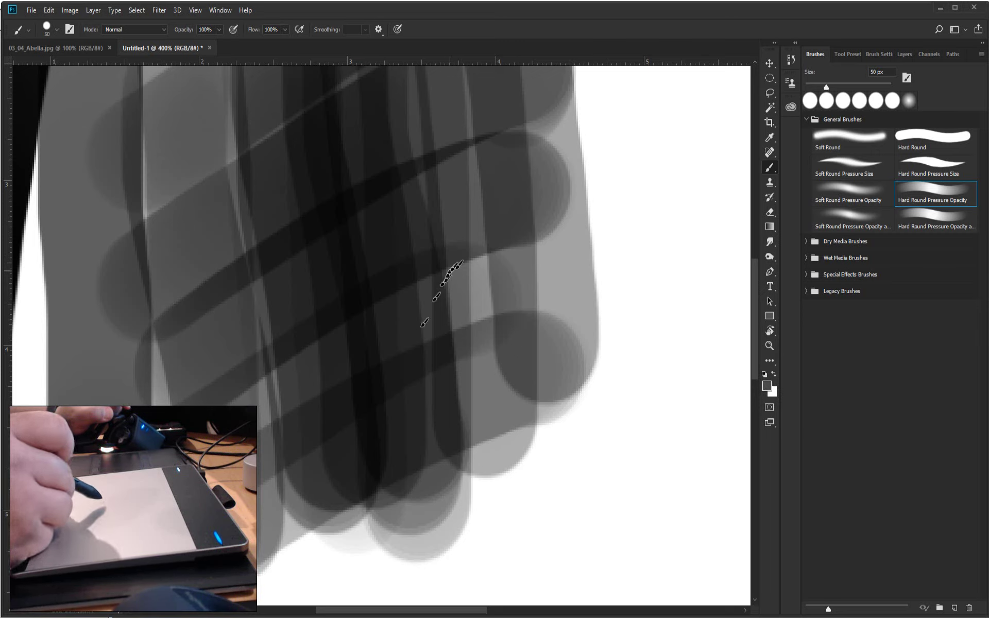
{"action": "left_click", "coordinate": [476, 303], "text": "alt"}
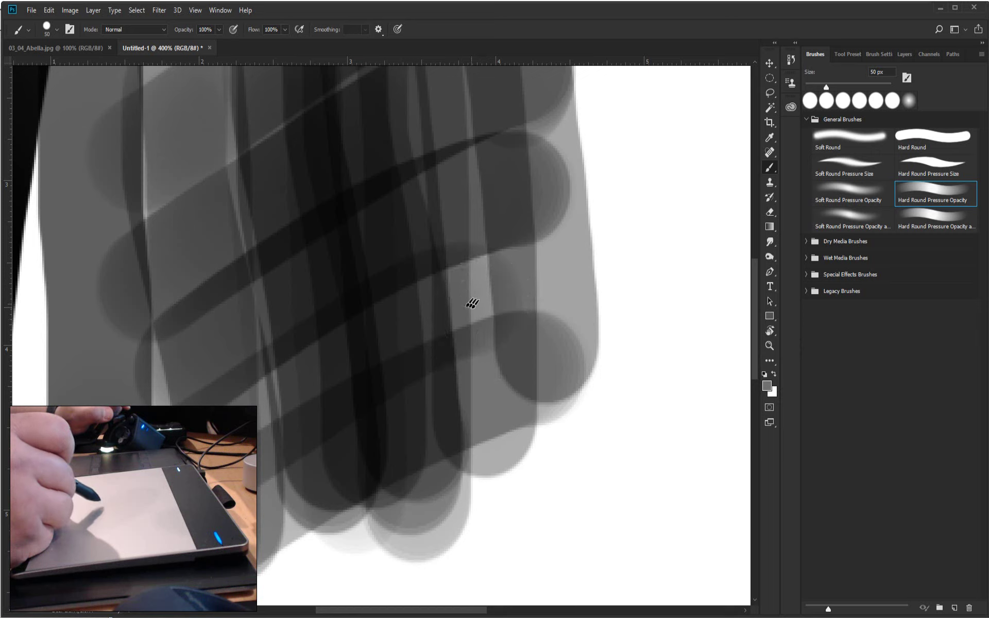
{"action": "left_click", "coordinate": [400, 325], "text": "alt"}
{"action": "left_click", "coordinate": [679, 258], "text": "alt"}
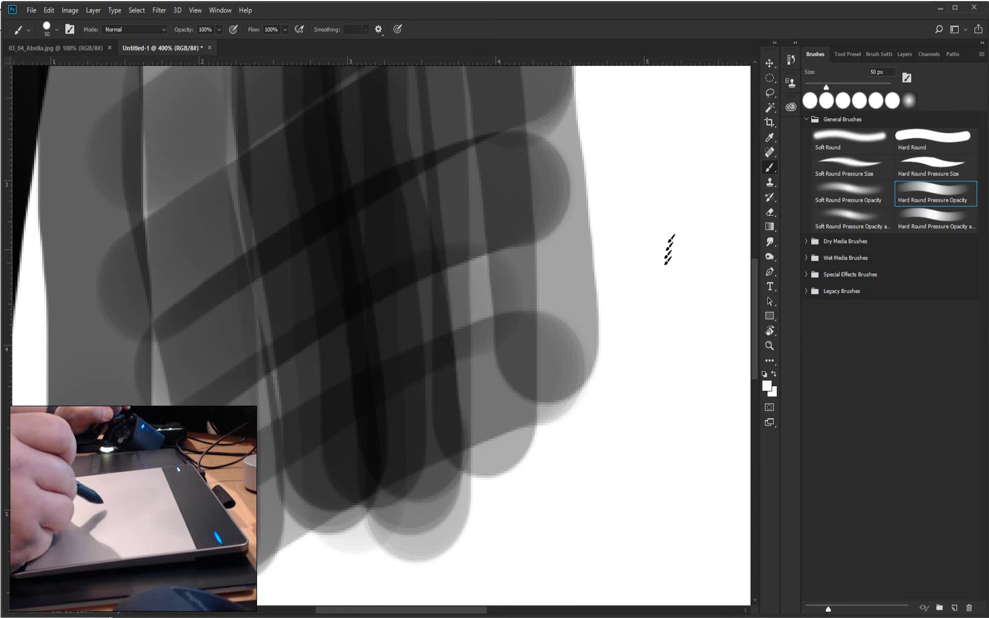
{"action": "left_click", "coordinate": [337, 257], "text": "alt"}
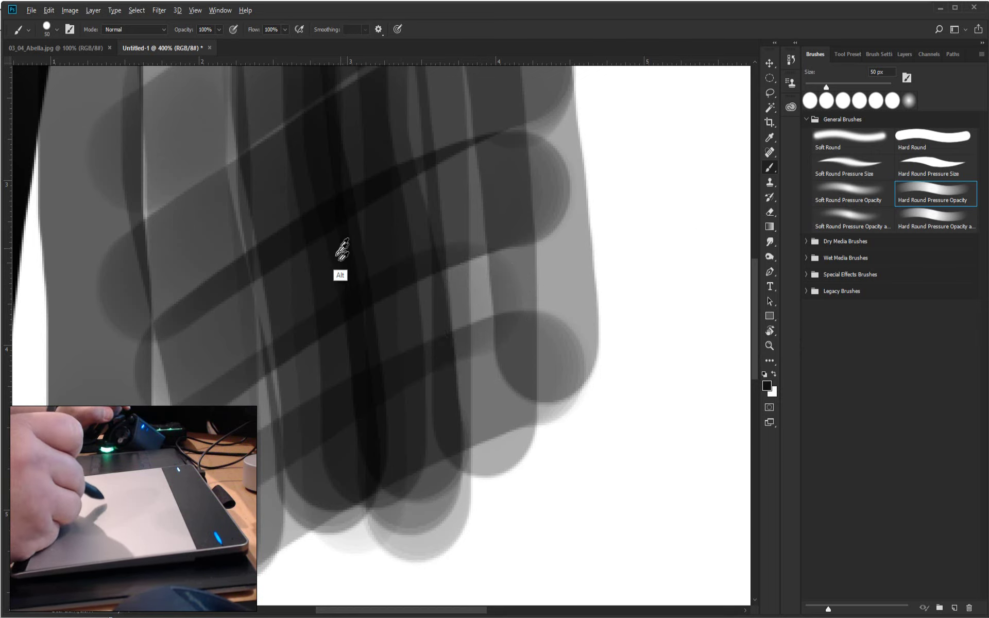
{"action": "left_click", "coordinate": [350, 360], "text": "alt"}
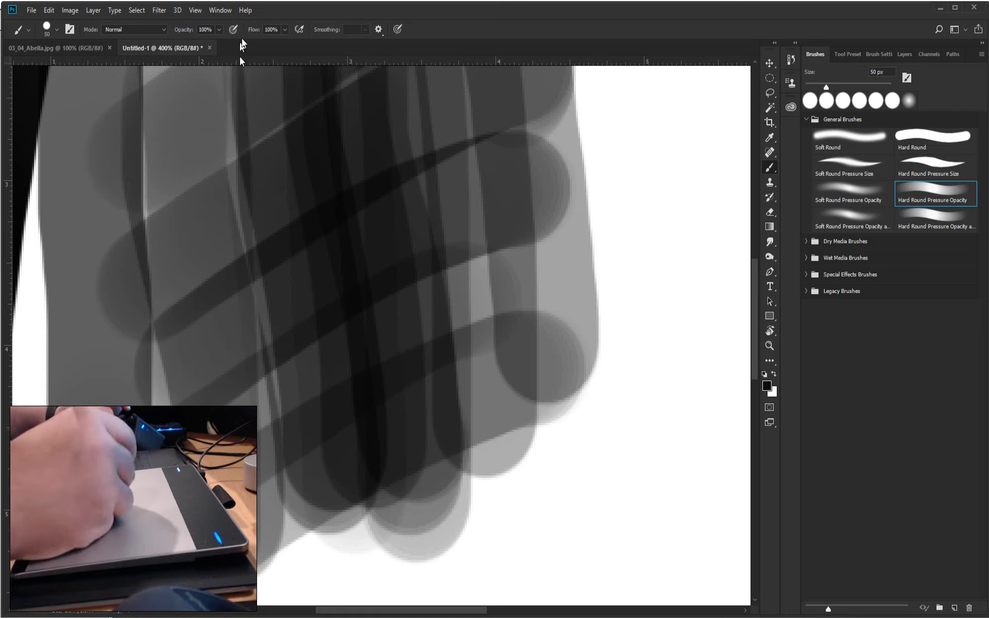
Arrange 03_04_Abella.jpg and the practice canvas side by side in the 2-up Vertical layout
{"action": "left_click", "coordinate": [73, 48]}
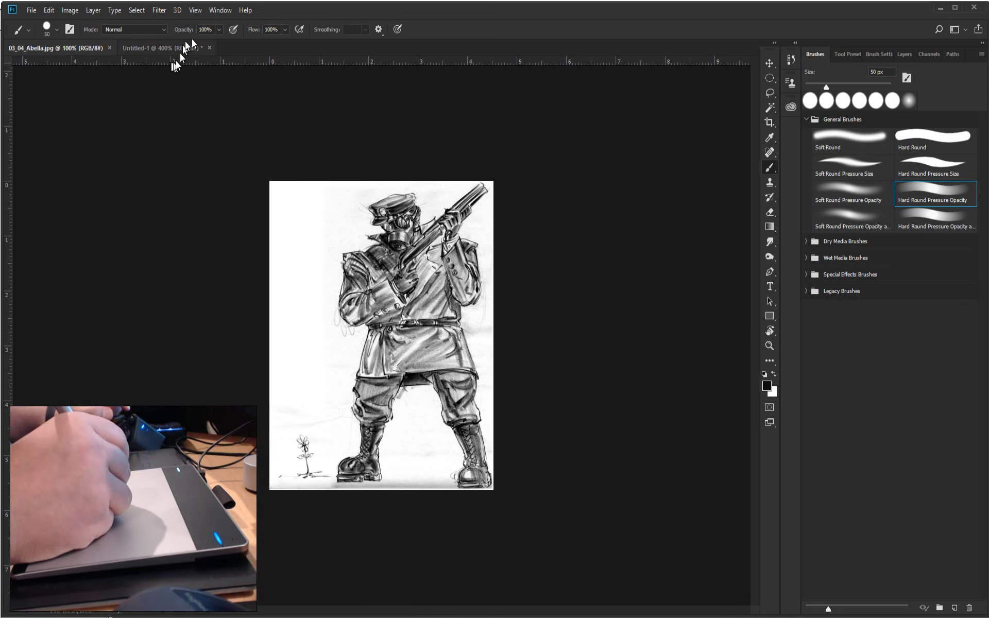
{"action": "left_click", "coordinate": [224, 10]}
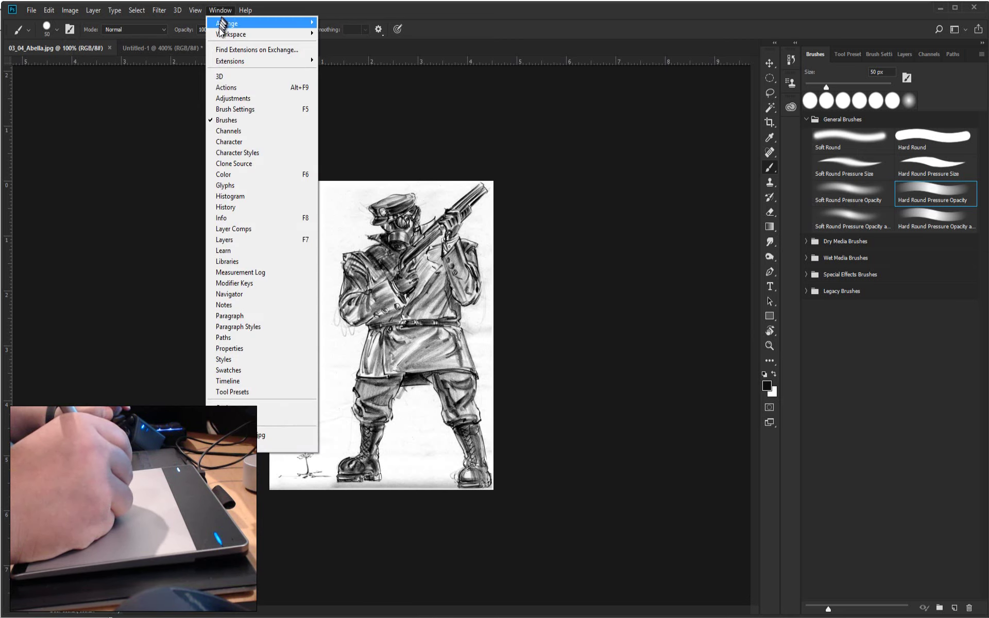
{"action": "mouse_move", "coordinate": [220, 30]}
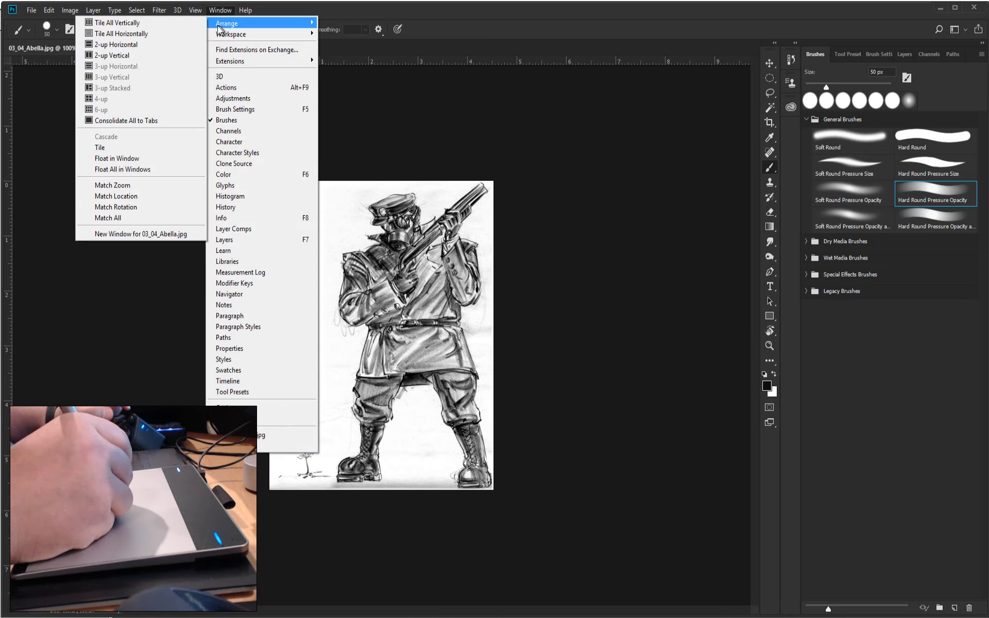
{"action": "left_click", "coordinate": [148, 57]}
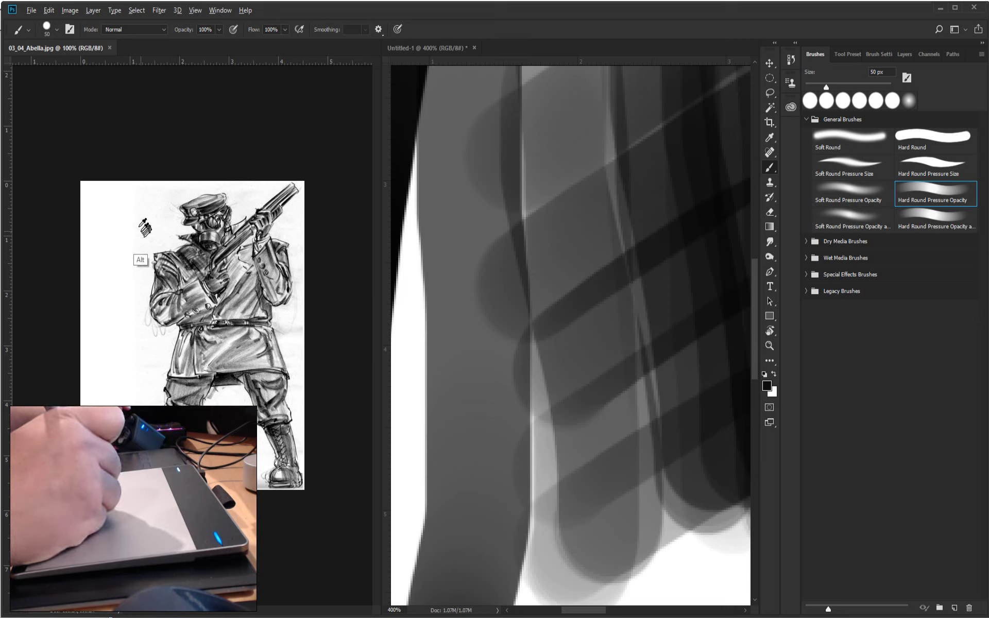
Sample white and then a dark gray from the reference drawing, and paint overlapping dark gray strokes on the practice canvas
{"action": "left_click", "coordinate": [125, 220], "text": "alt"}
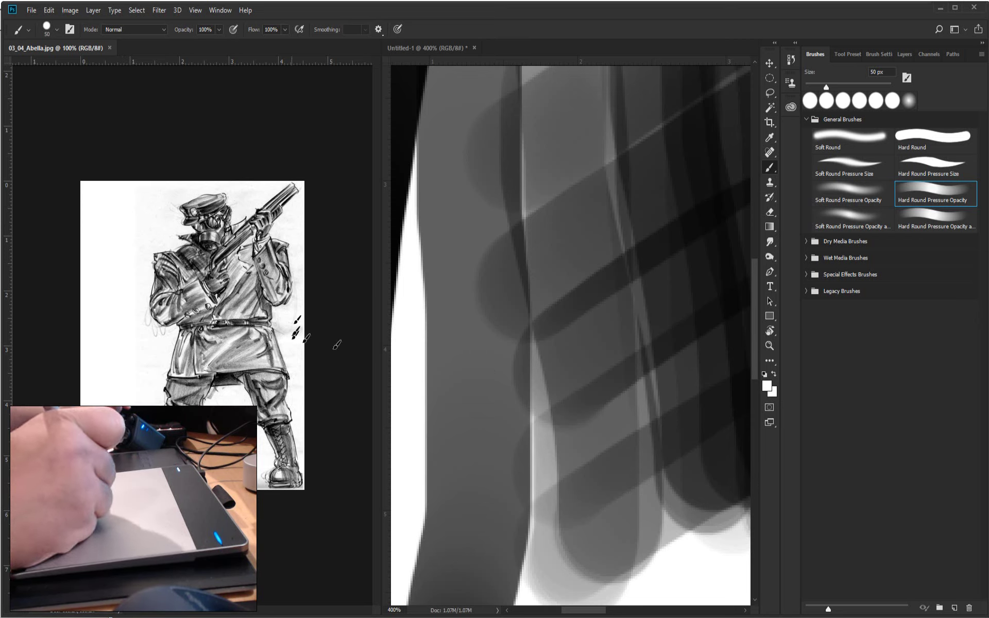
{"action": "left_click", "coordinate": [212, 236], "text": "alt"}
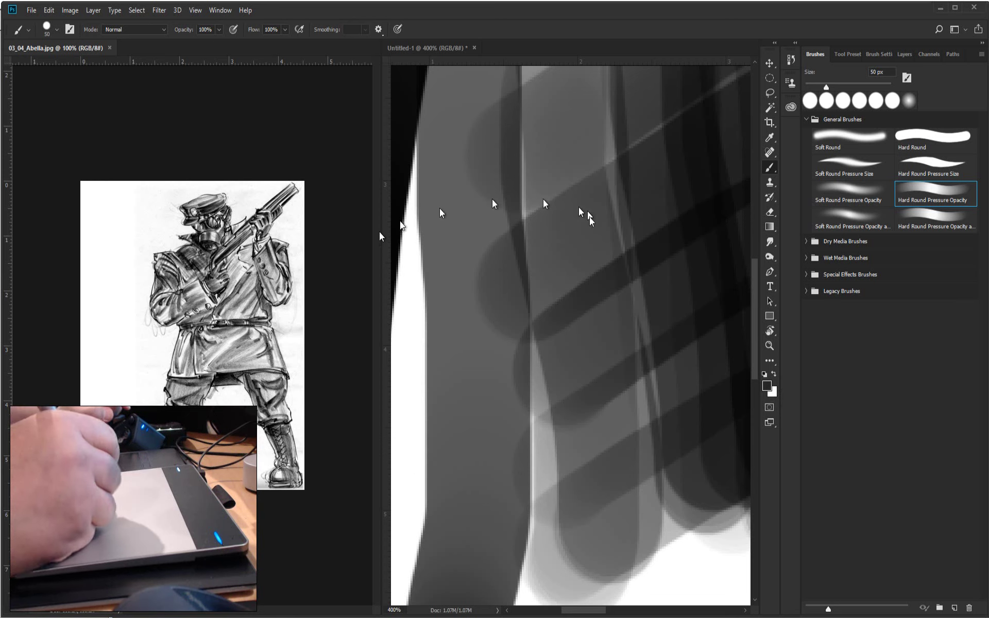
{"action": "mouse_move", "coordinate": [613, 228]}
{"action": "left_mouse_down"}
{"action": "mouse_move", "coordinate": [584, 294]}
{"action": "mouse_move", "coordinate": [551, 332]}
{"action": "mouse_move", "coordinate": [548, 407]}
{"action": "mouse_move", "coordinate": [526, 428]}
{"action": "mouse_move", "coordinate": [508, 421]}
{"action": "mouse_move", "coordinate": [545, 431]}
{"action": "mouse_move", "coordinate": [606, 405]}
{"action": "mouse_move", "coordinate": [658, 416]}
{"action": "mouse_move", "coordinate": [523, 401]}
{"action": "mouse_move", "coordinate": [497, 464]}
{"action": "left_mouse_up"}
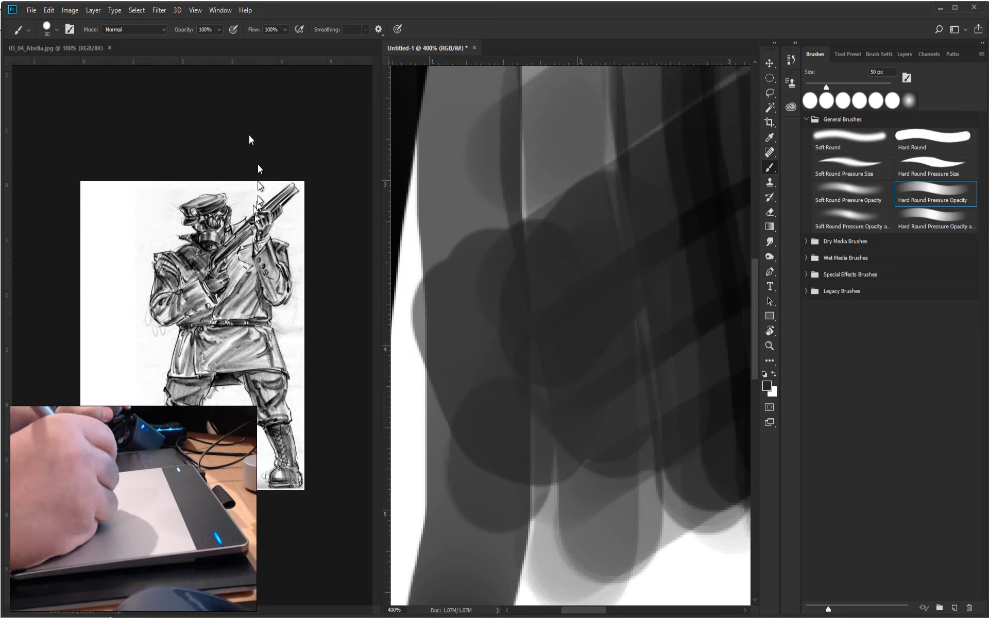
{"action": "key", "text": "alt"}
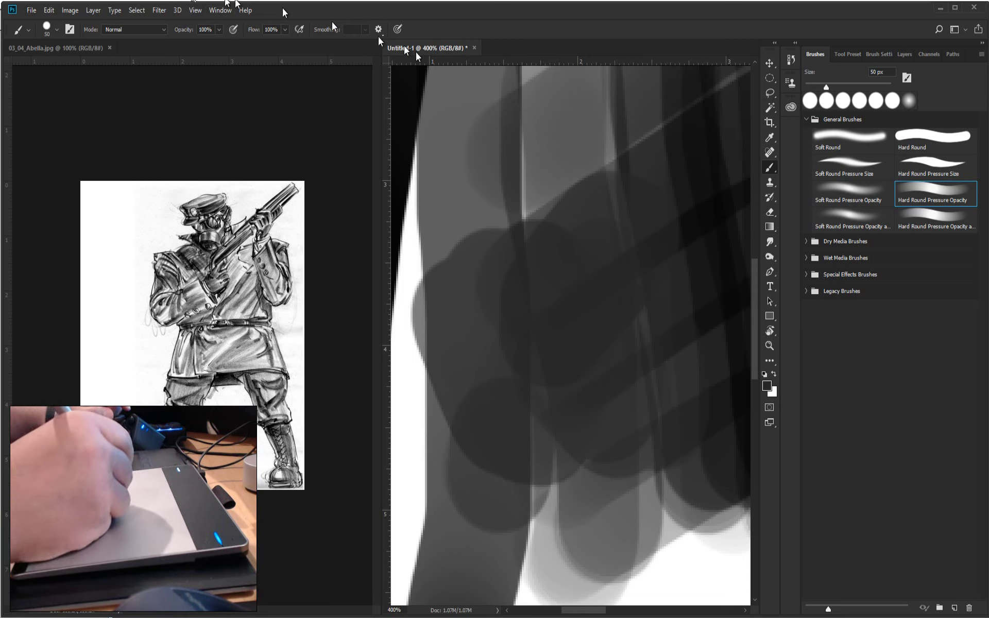
{"action": "left_click", "coordinate": [214, 10]}
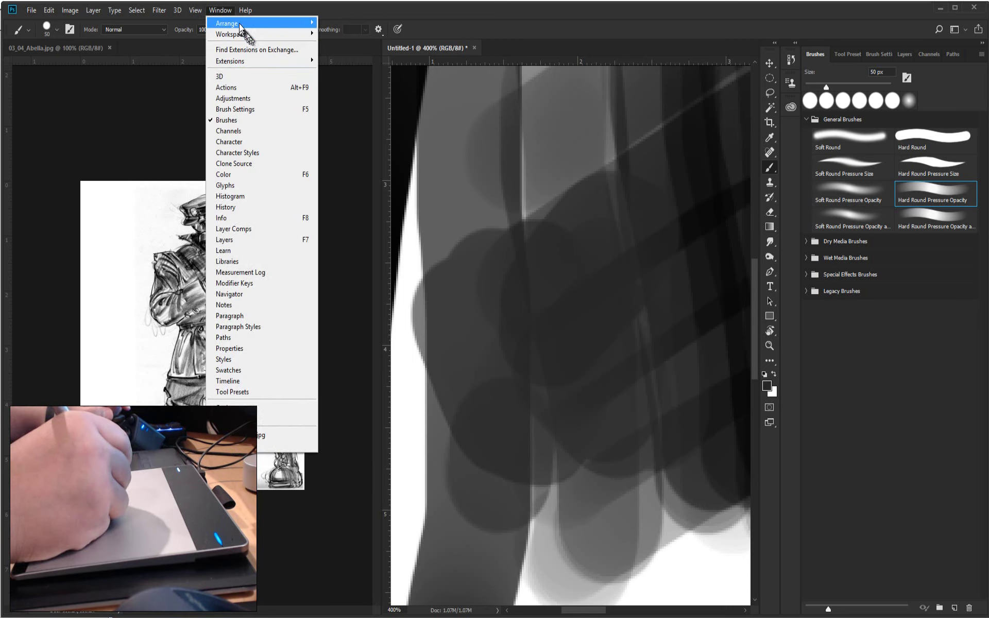
{"action": "mouse_move", "coordinate": [241, 26]}
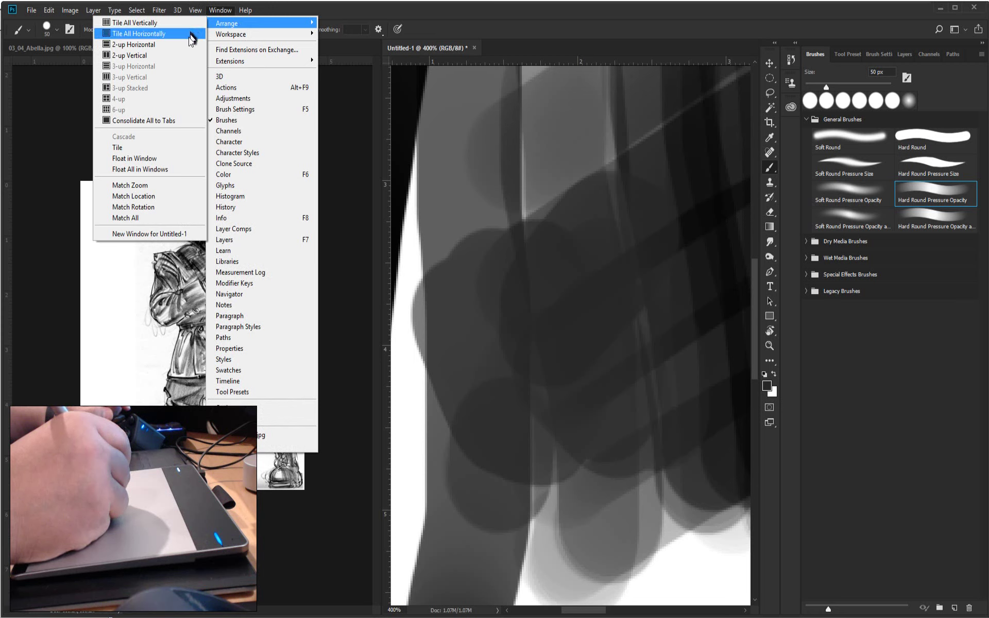
{"action": "left_click", "coordinate": [532, 58]}
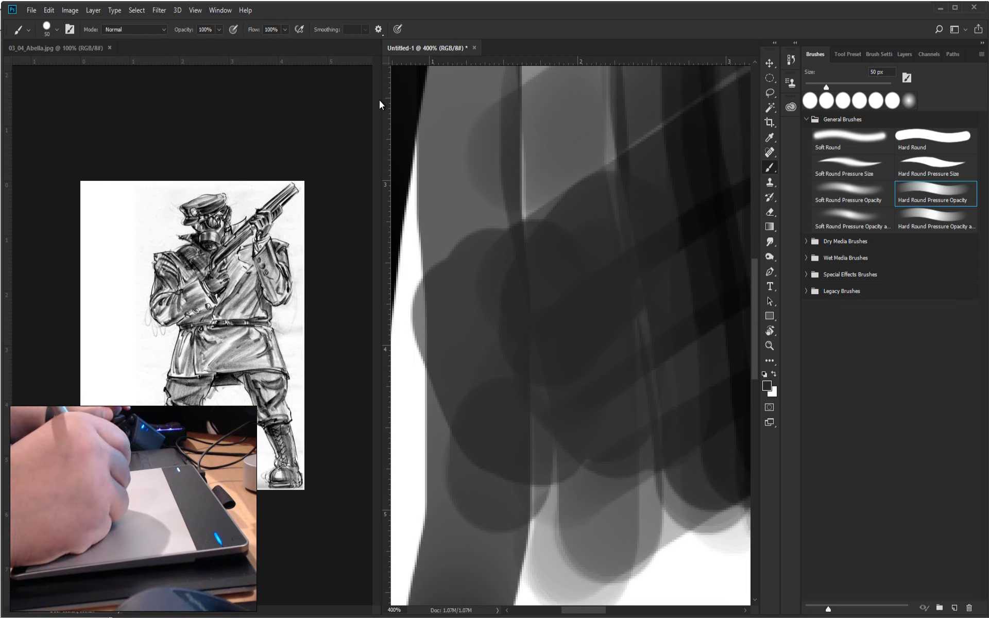
Narrow the reference drawing's pane to widen the practice canvas, and zoom the canvas in and out between 100% and 400%
{"action": "left_click_drag", "start_coordinate": [381, 96], "coordinate": [66, 123]}
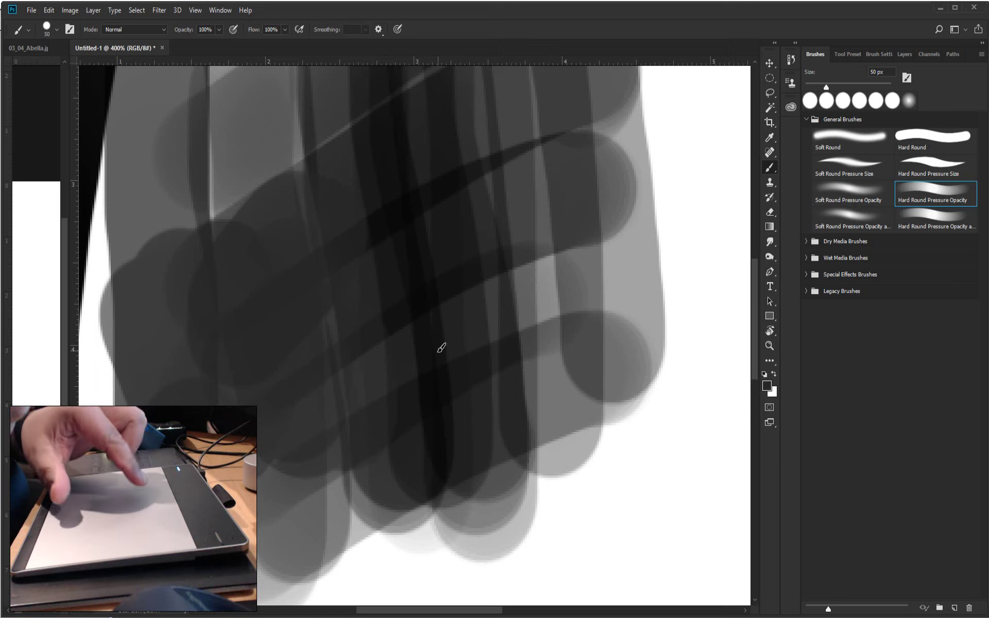
{"action": "scroll", "coordinate": [442, 348], "scroll_direction": "down", "scroll_amount": 1}
{"action": "scroll", "coordinate": [441, 348], "scroll_direction": "down", "scroll_amount": 3}
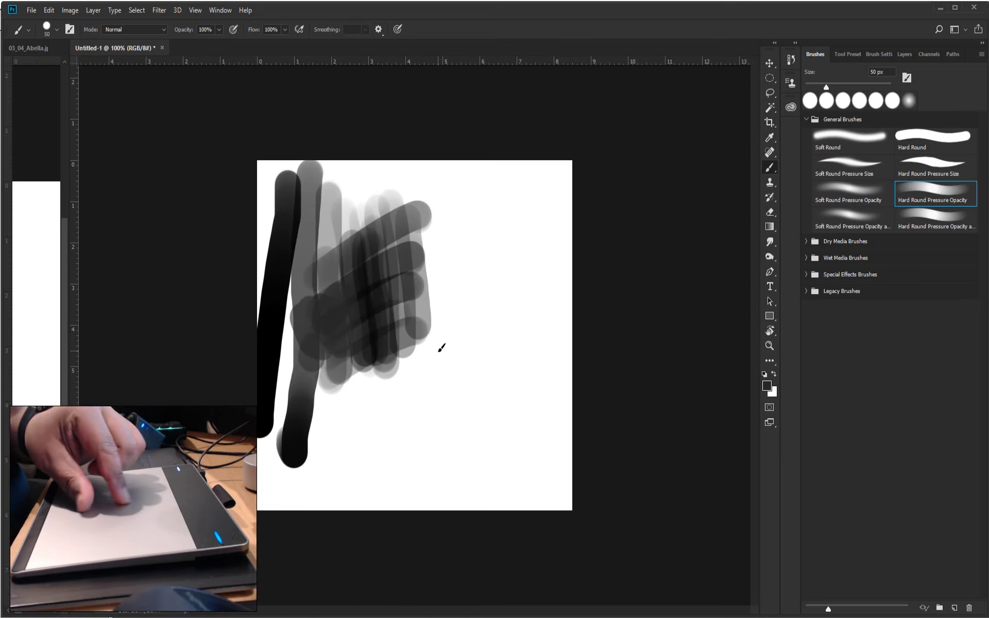
{"action": "scroll", "coordinate": [442, 348], "scroll_direction": "up", "scroll_amount": 3}
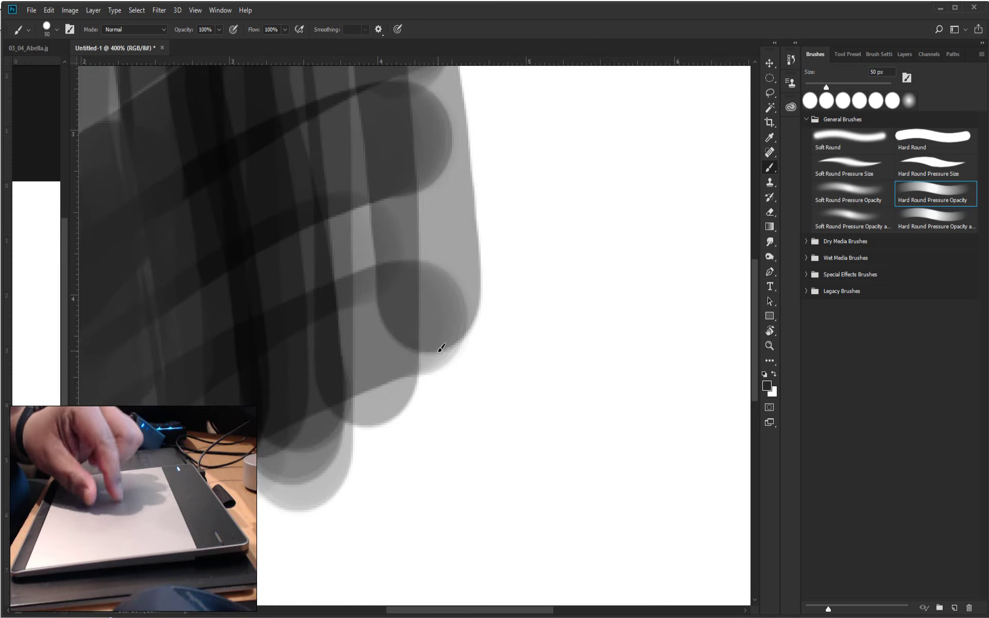
{"action": "scroll", "coordinate": [441, 347], "scroll_direction": "down", "scroll_amount": 2}
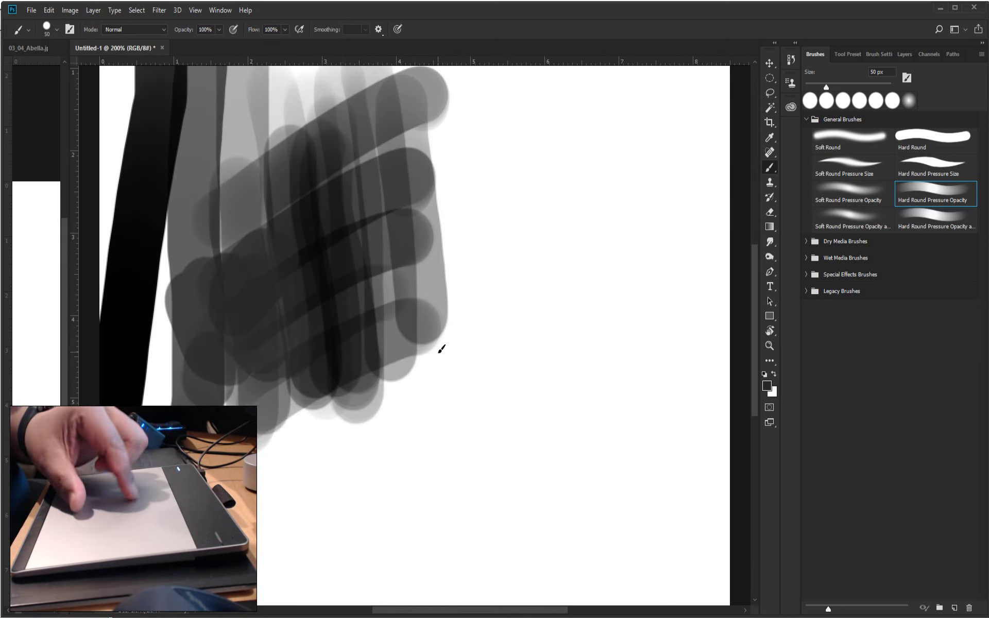
Try rotating the practice canvas view to several angles, and reset its rotation to 0° with the Rotate View tool
{"action": "left_click_drag", "start_coordinate": [441, 348], "coordinate": [393, 323]}
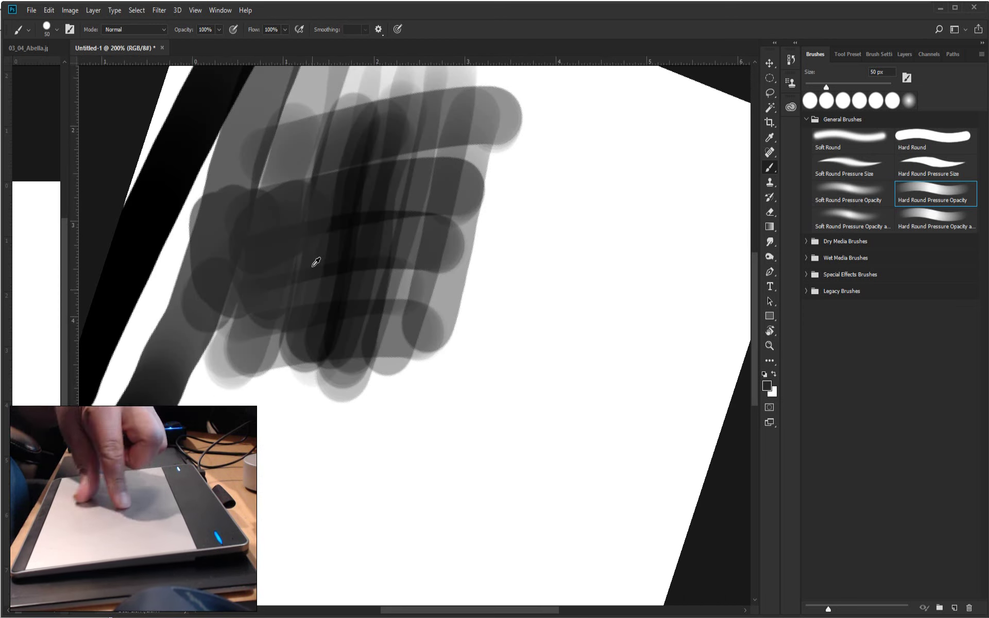
{"action": "left_click_drag", "start_coordinate": [312, 262], "coordinate": [304, 273]}
{"action": "key", "text": "ctrl+minus"}
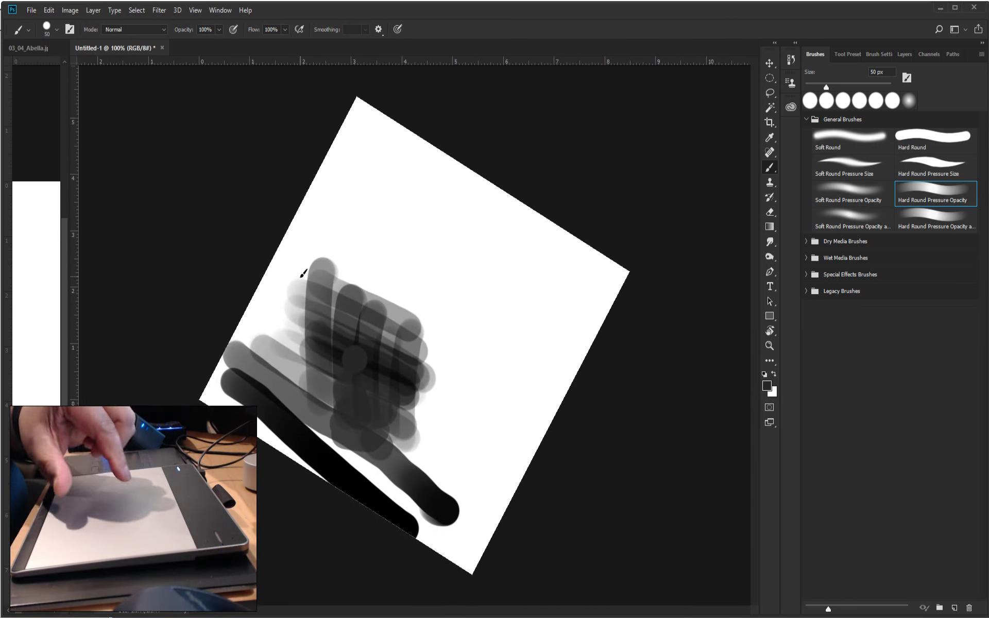
{"action": "left_click_drag", "start_coordinate": [301, 273], "coordinate": [301, 275]}
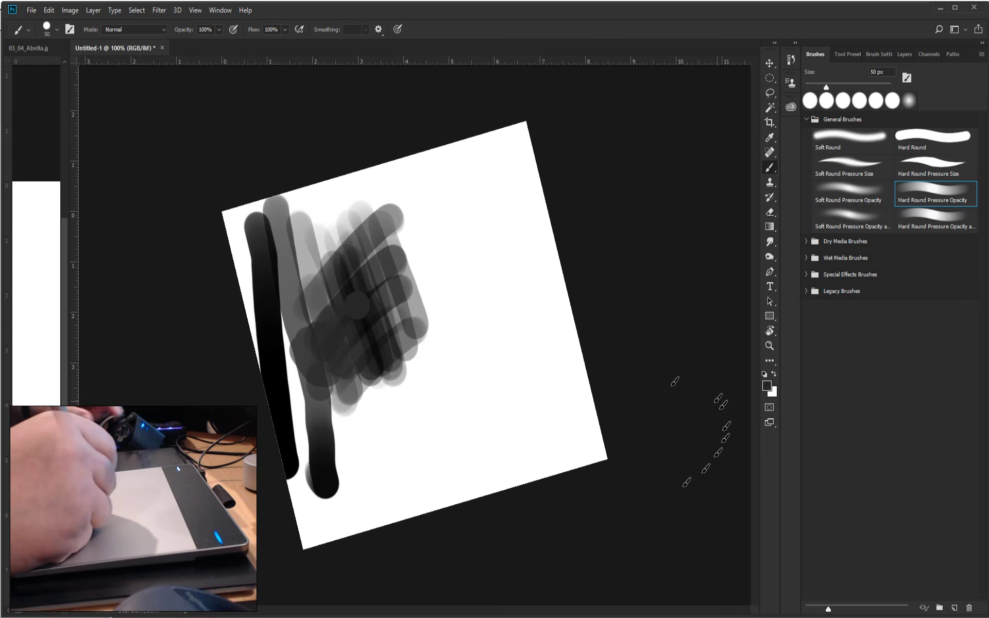
{"action": "left_click", "coordinate": [770, 328]}
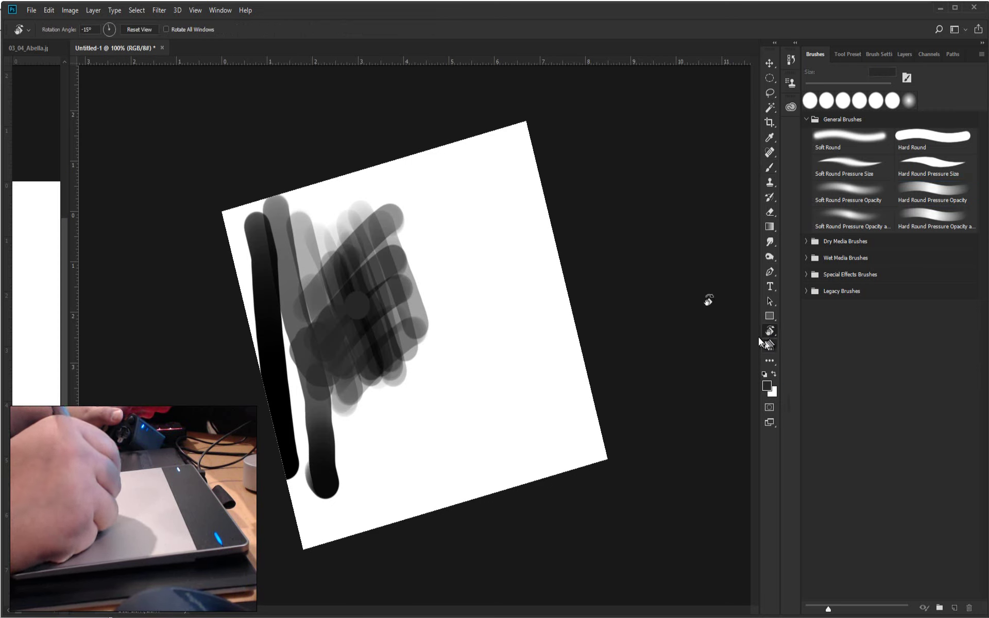
{"action": "left_click", "coordinate": [139, 30]}
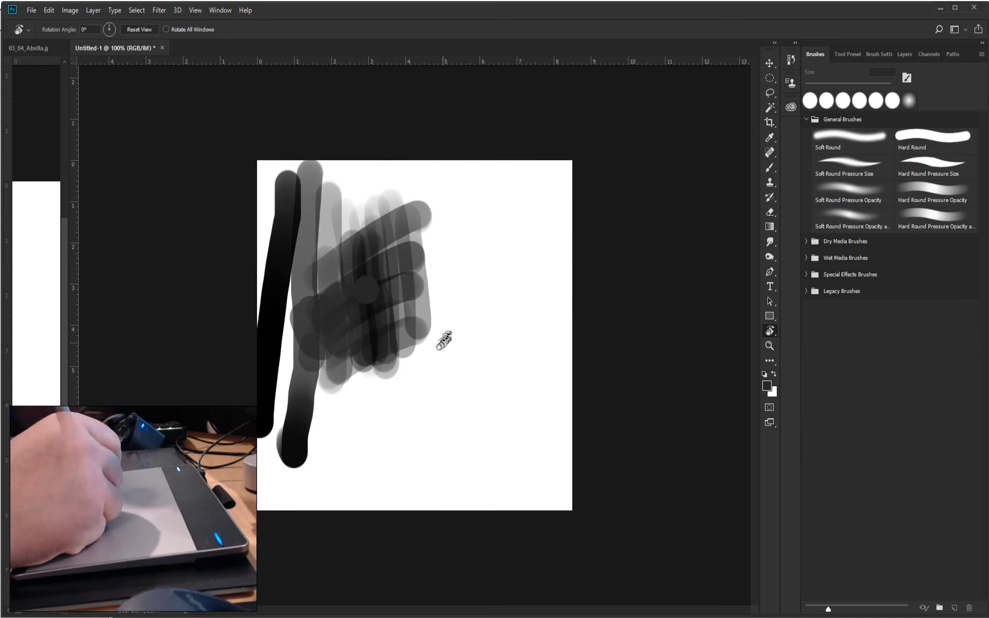
Zoom the practice canvas to 200%, return to the Brush tool, and shift the view to show the painted strokes
{"action": "key", "text": "ctrl"}
{"action": "scroll", "coordinate": [433, 341], "scroll_direction": "up", "scroll_amount": 3}
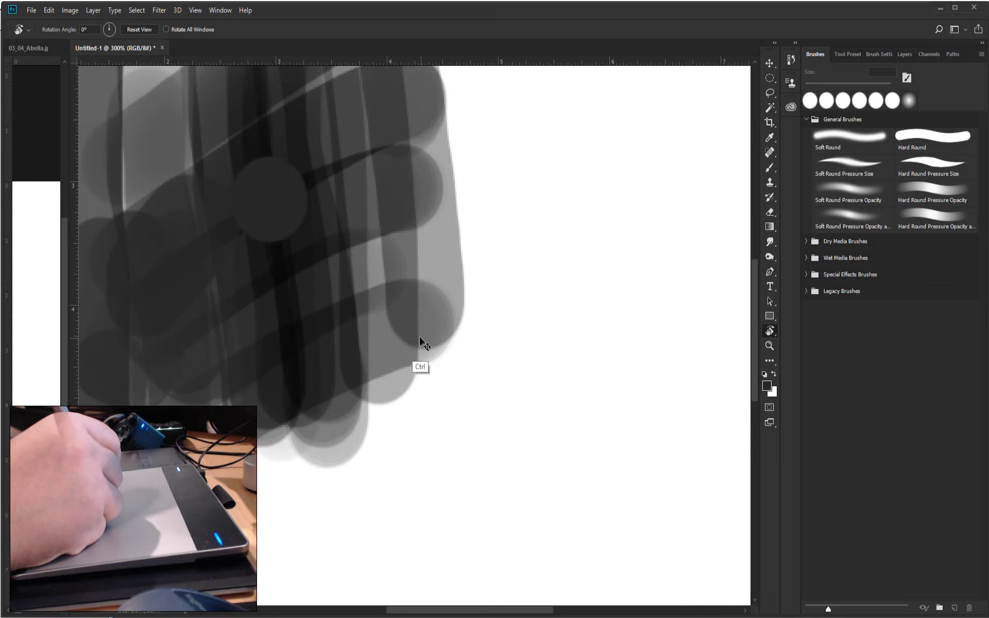
{"action": "scroll", "coordinate": [419, 341], "scroll_direction": "down", "scroll_amount": 1}
{"action": "scroll", "coordinate": [419, 342], "scroll_direction": "down", "scroll_amount": 2}
{"action": "scroll", "coordinate": [415, 340], "scroll_direction": "up", "scroll_amount": 5}
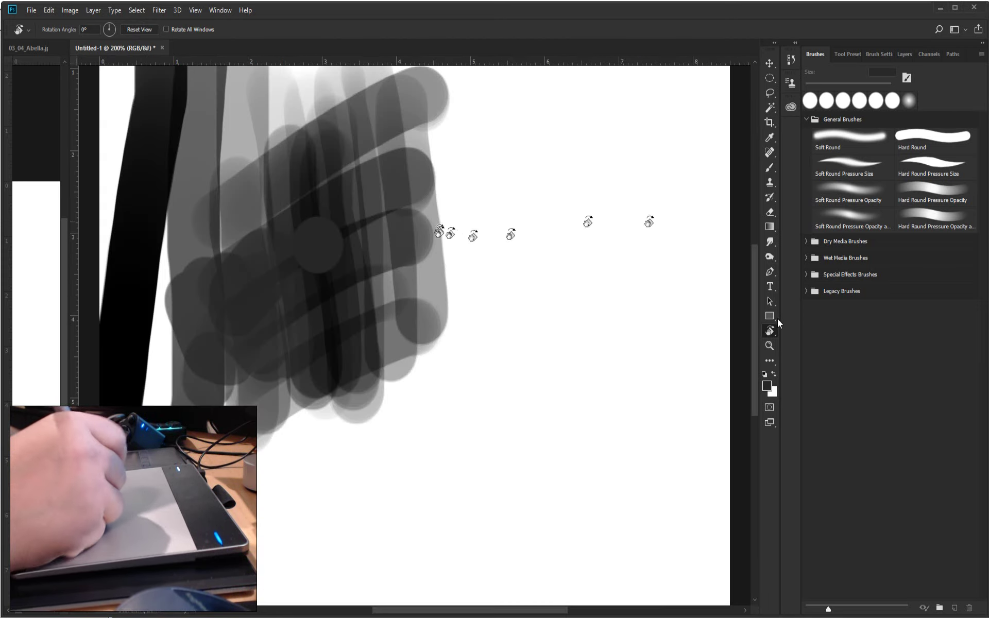
{"action": "left_click", "coordinate": [771, 169]}
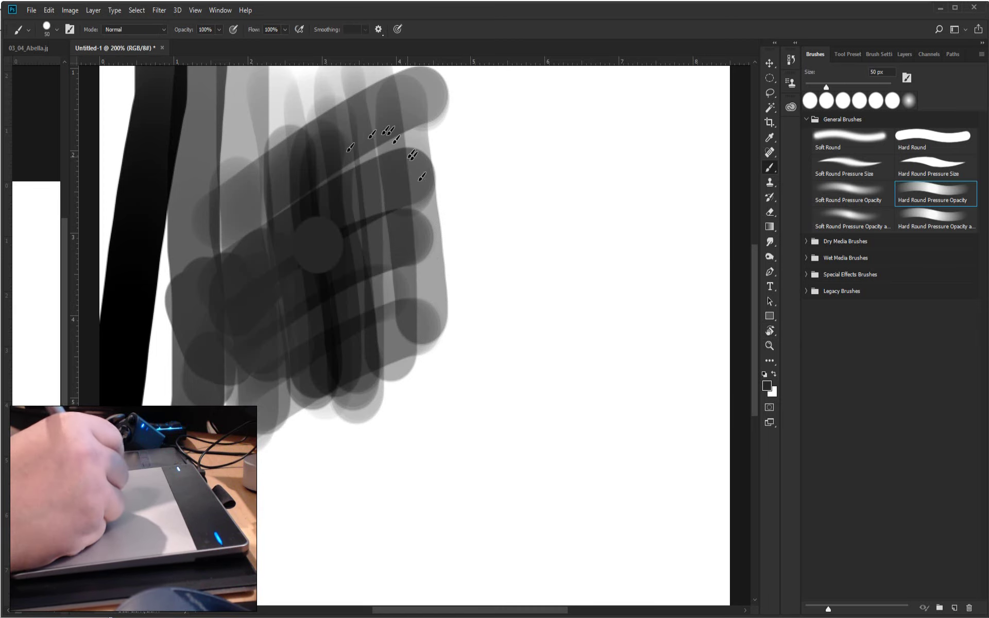
{"action": "mouse_move", "coordinate": [417, 191]}
{"action": "left_mouse_down"}
{"action": "mouse_move", "coordinate": [361, 260]}
{"action": "mouse_move", "coordinate": [459, 226]}
{"action": "left_mouse_up"}
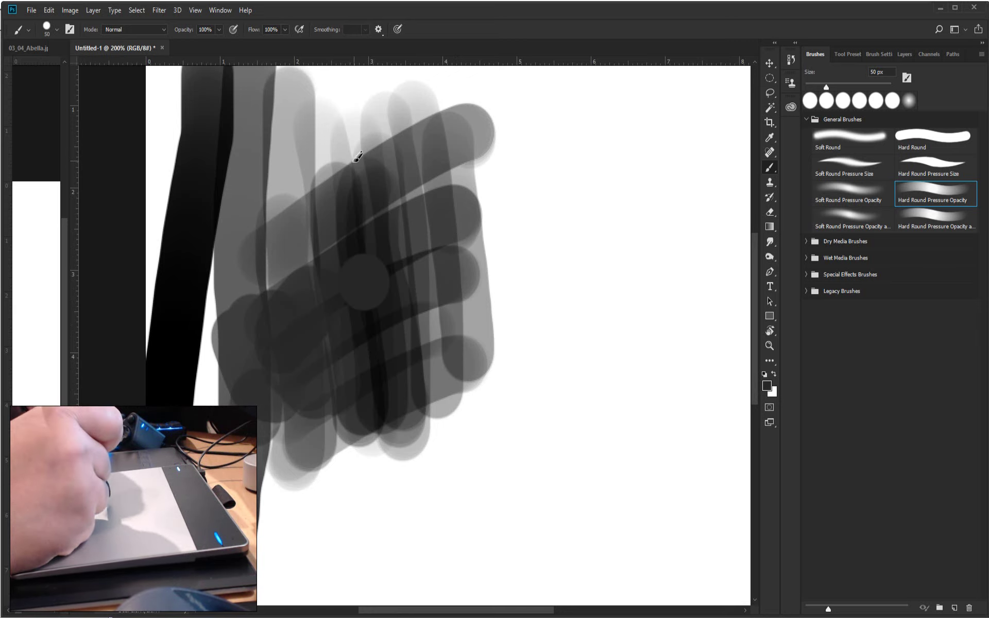
Sample a light gray from the canvas and paint overlapping strokes over the dark patch and the white area to its right
{"action": "key", "text": "alt"}
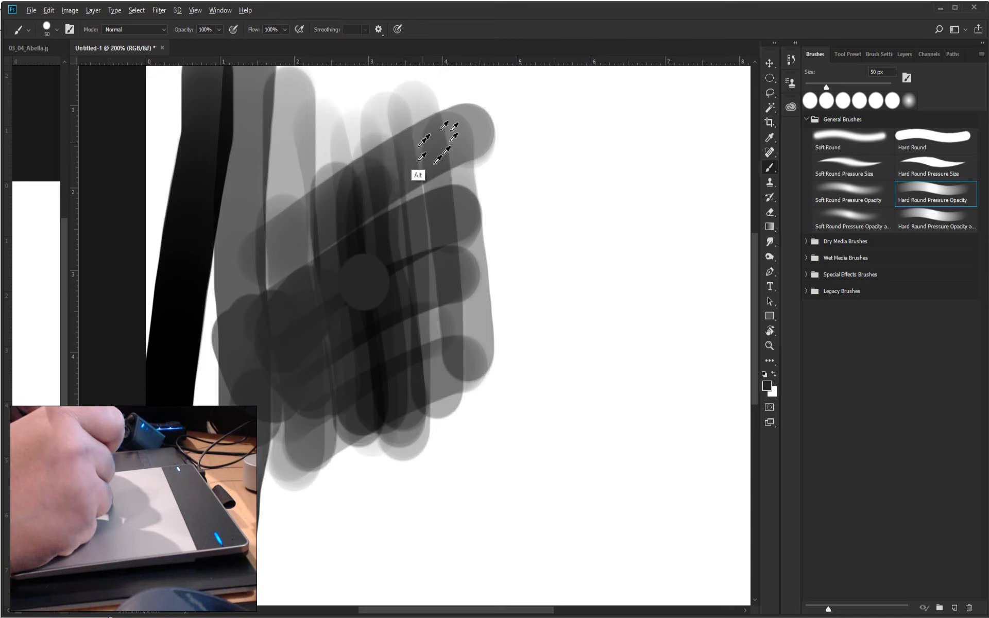
{"action": "key", "text": "alt"}
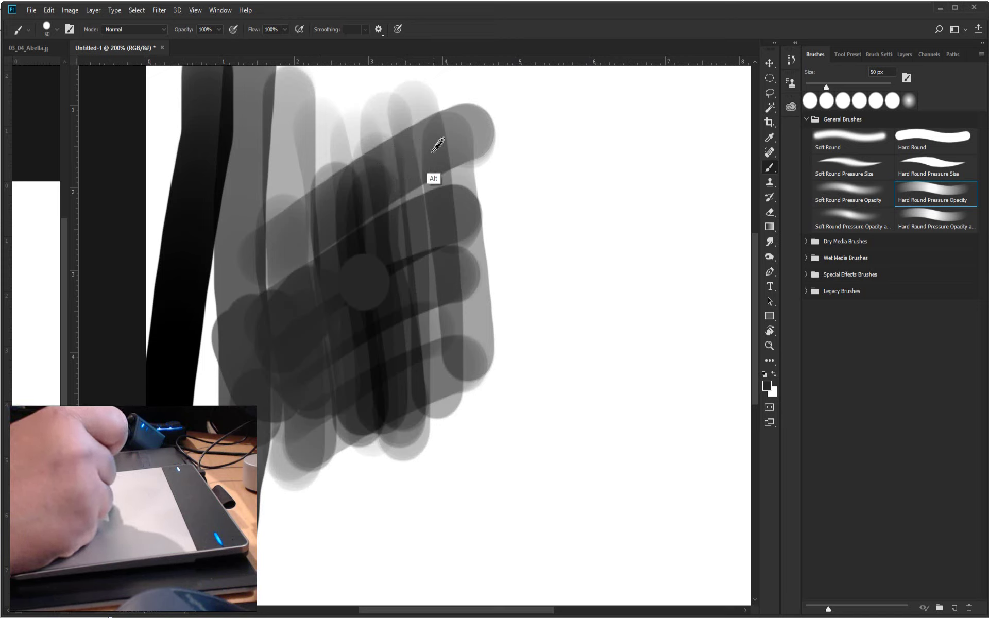
{"action": "left_click", "coordinate": [409, 128], "text": "alt"}
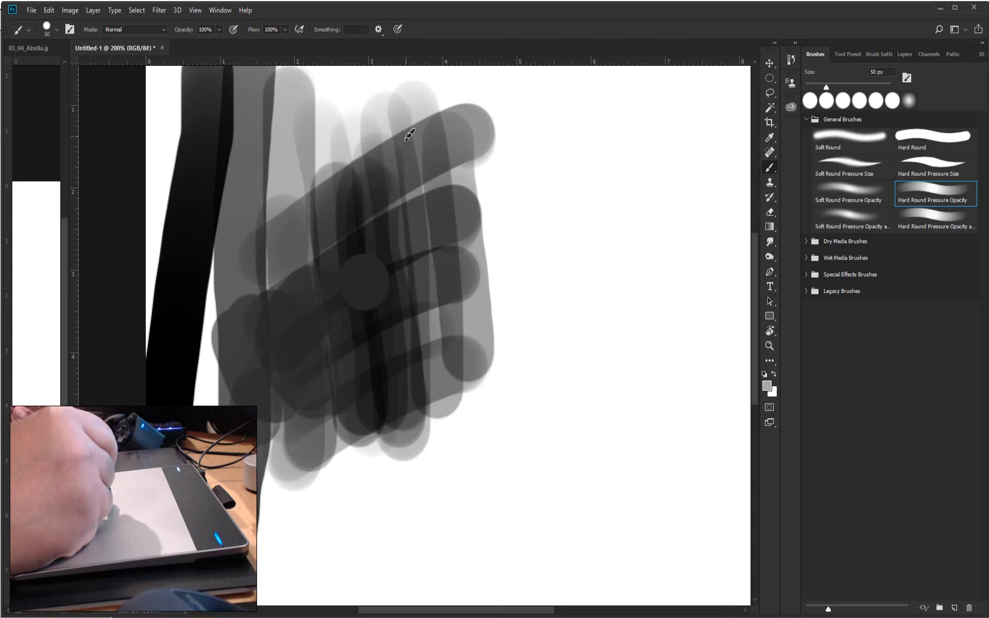
{"action": "key", "text": "alt"}
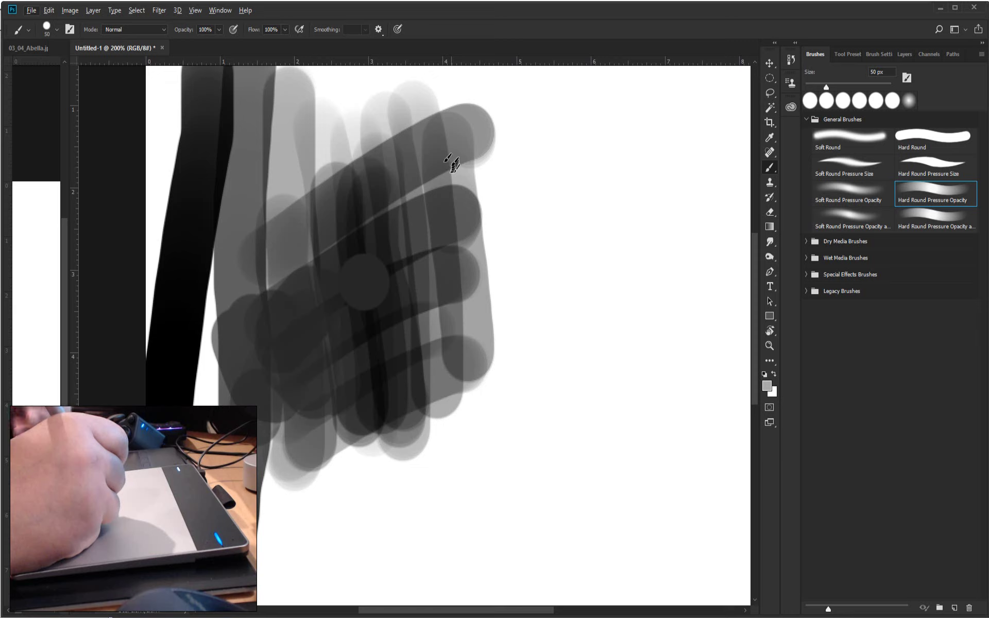
{"action": "left_click", "coordinate": [537, 169]}
{"action": "mouse_move", "coordinate": [539, 166]}
{"action": "left_mouse_down"}
{"action": "mouse_move", "coordinate": [541, 242]}
{"action": "mouse_move", "coordinate": [615, 365]}
{"action": "mouse_move", "coordinate": [597, 456]}
{"action": "mouse_move", "coordinate": [535, 437]}
{"action": "mouse_move", "coordinate": [509, 398]}
{"action": "mouse_move", "coordinate": [495, 521]}
{"action": "mouse_move", "coordinate": [544, 286]}
{"action": "mouse_move", "coordinate": [603, 365]}
{"action": "mouse_move", "coordinate": [604, 296]}
{"action": "mouse_move", "coordinate": [636, 310]}
{"action": "mouse_move", "coordinate": [637, 393]}
{"action": "mouse_move", "coordinate": [665, 378]}
{"action": "mouse_move", "coordinate": [681, 389]}
{"action": "mouse_move", "coordinate": [572, 361]}
{"action": "mouse_move", "coordinate": [501, 394]}
{"action": "mouse_move", "coordinate": [378, 417]}
{"action": "mouse_move", "coordinate": [442, 389]}
{"action": "mouse_move", "coordinate": [389, 390]}
{"action": "mouse_move", "coordinate": [438, 464]}
{"action": "left_mouse_up"}
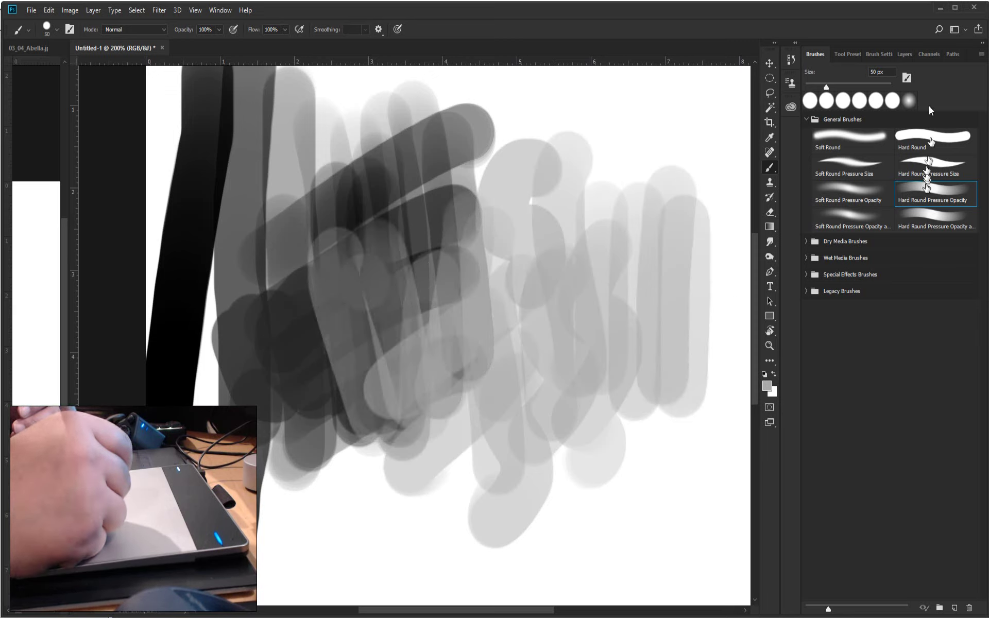
{"action": "mouse_move", "coordinate": [418, 347]}
{"action": "left_mouse_down"}
{"action": "mouse_move", "coordinate": [404, 293]}
{"action": "mouse_move", "coordinate": [450, 183]}
{"action": "mouse_move", "coordinate": [435, 409]}
{"action": "mouse_move", "coordinate": [445, 446]}
{"action": "mouse_move", "coordinate": [467, 458]}
{"action": "left_mouse_up"}
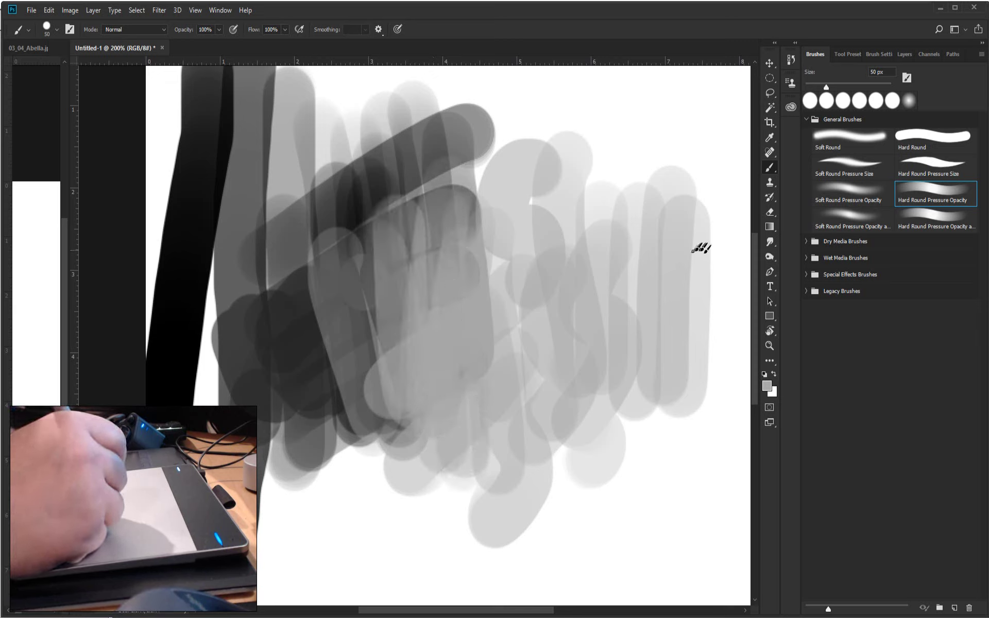